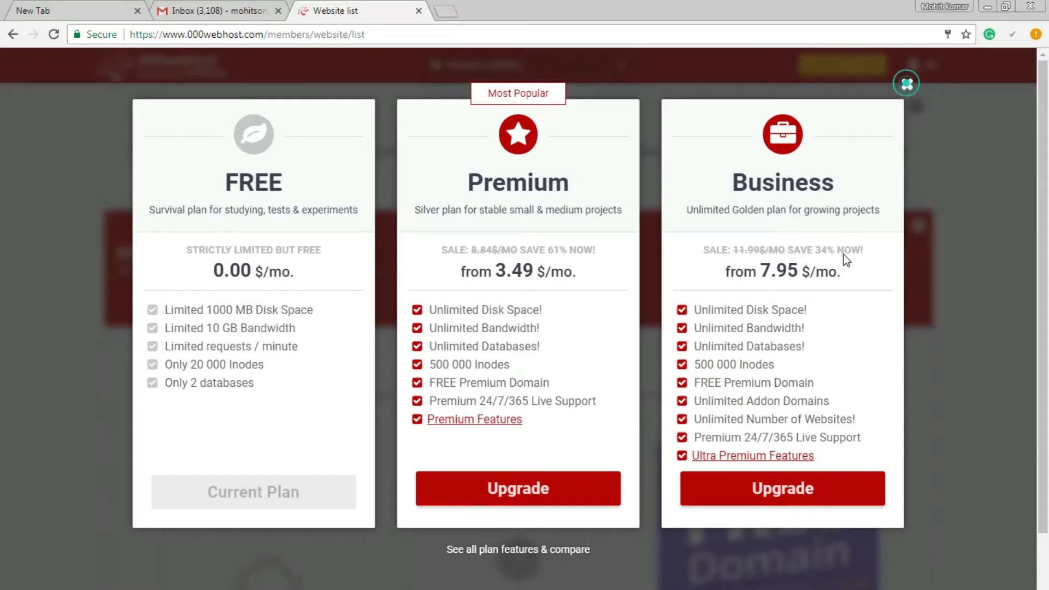
# - Dismiss the pricing overlay, try managing the new site, accept the email-confirmation notice, and go to Gmail
pyautogui.click(907, 84)
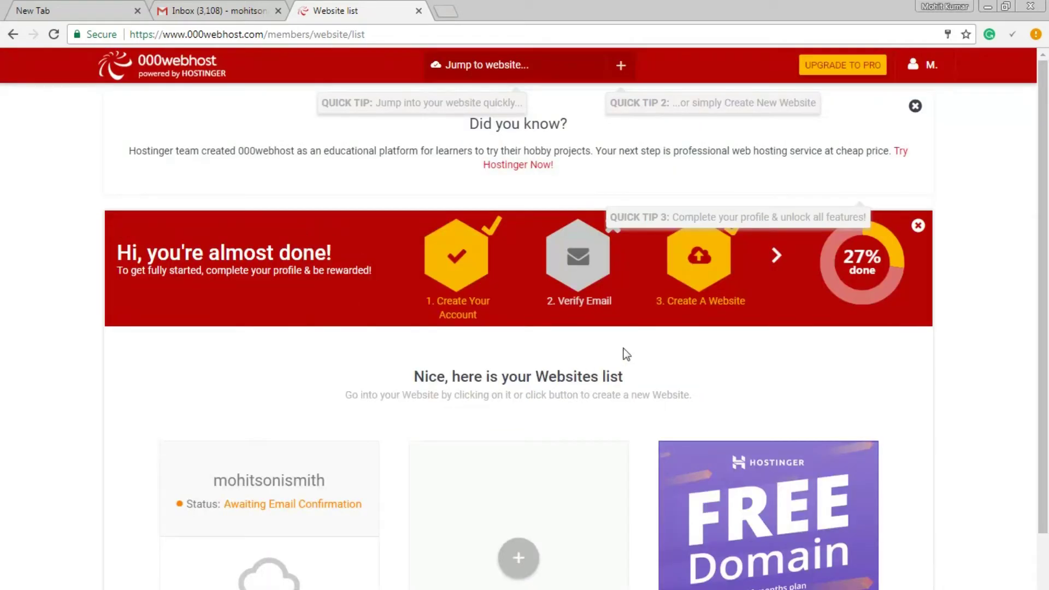
pyautogui.scroll(-2, 620, 355)
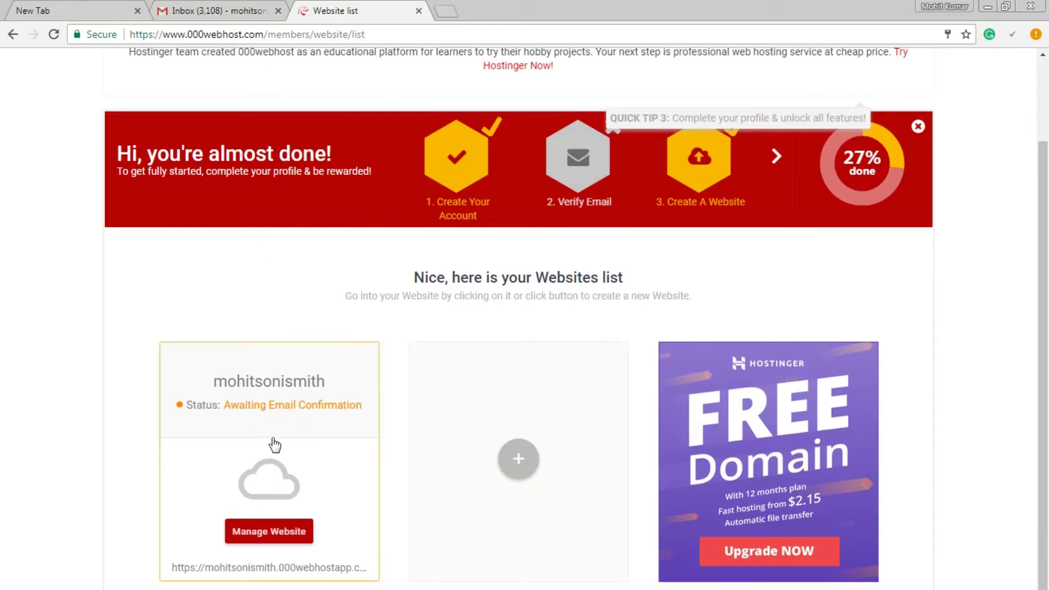
pyautogui.click(278, 541)
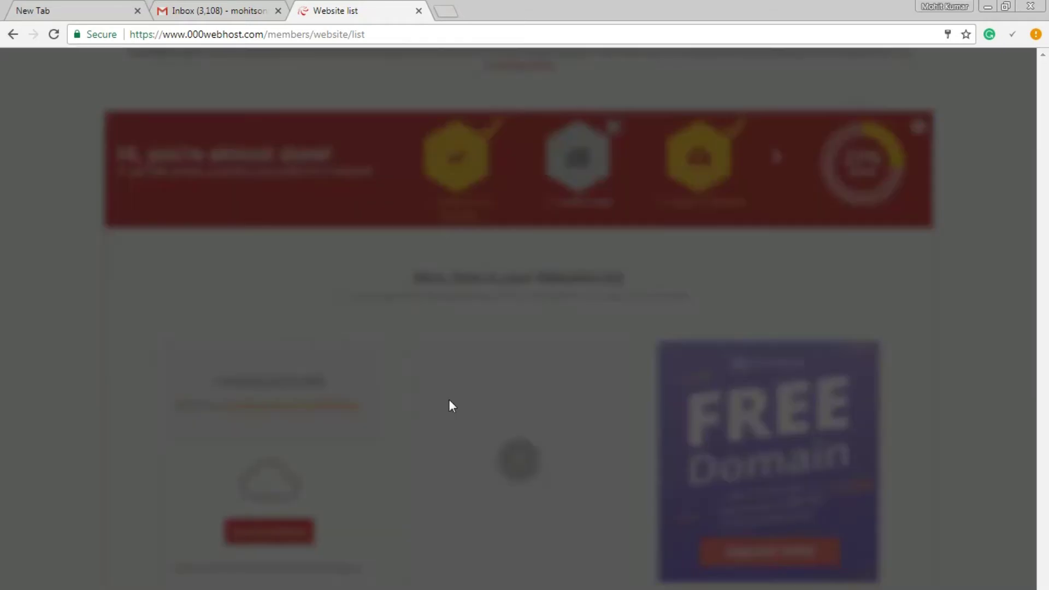
pyautogui.click(450, 400)
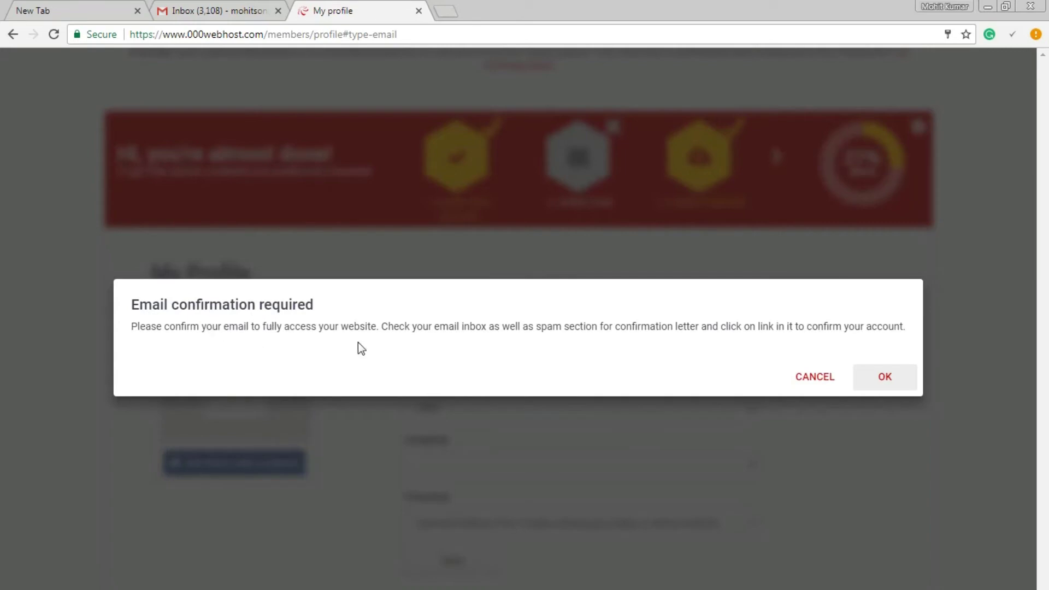
pyautogui.click(262, 11)
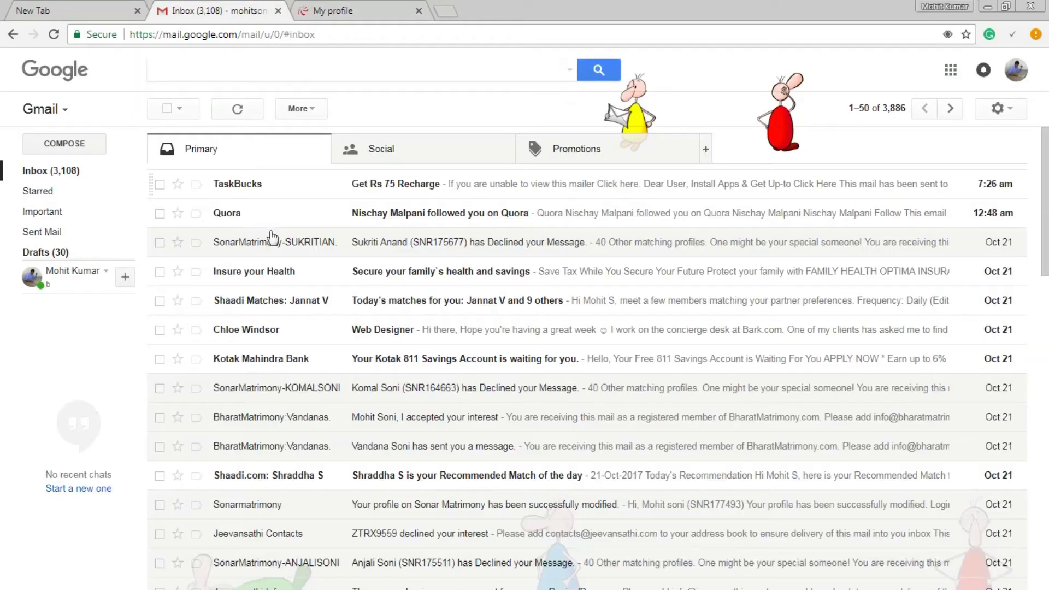
# - Refresh Gmail, open 000webhost's confirmation email, and follow its Verify email link in a new tab
pyautogui.click(76, 171)
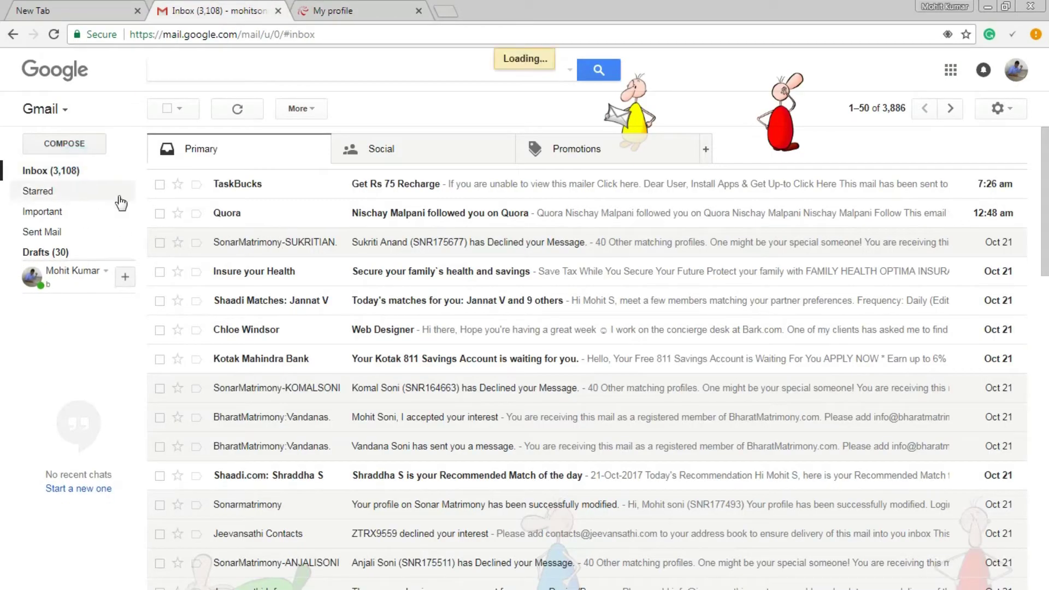
pyautogui.click(385, 214)
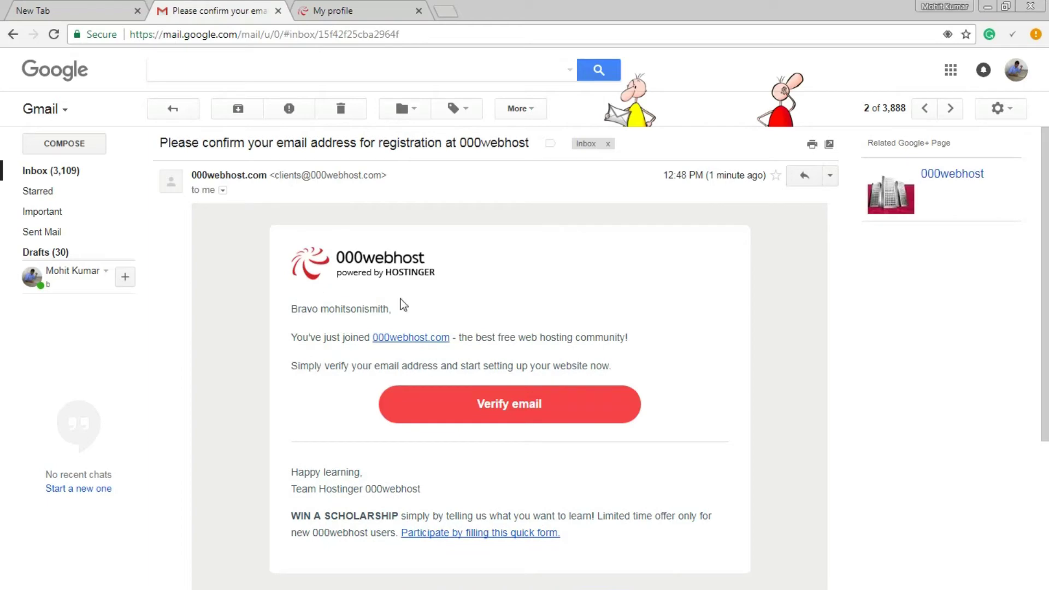
pyautogui.click(523, 407)
pyautogui.moveTo(352, 7); pyautogui.dragTo(486, 11)
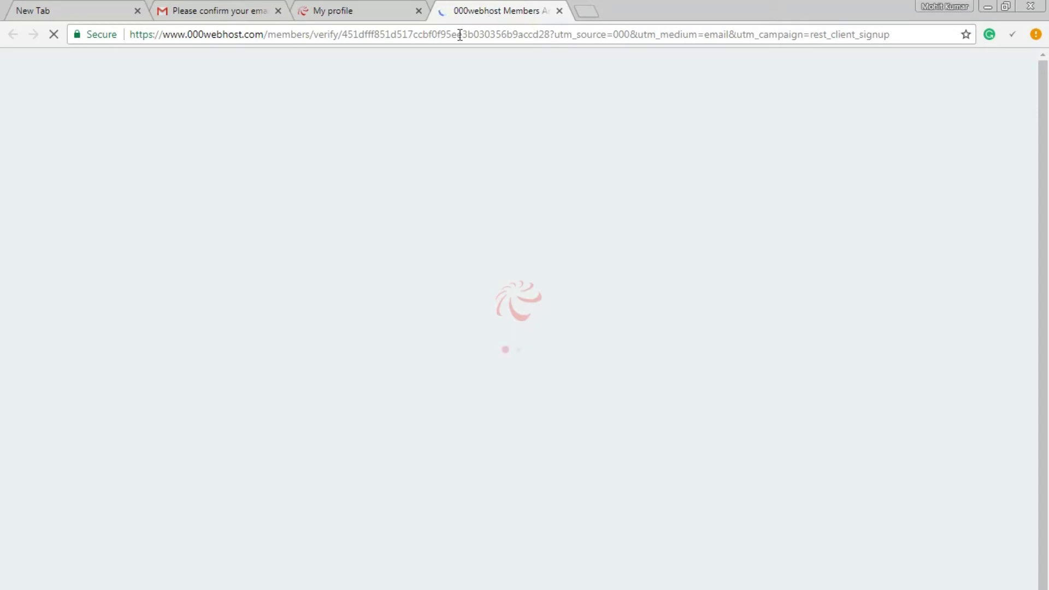
pyautogui.click(244, 19)
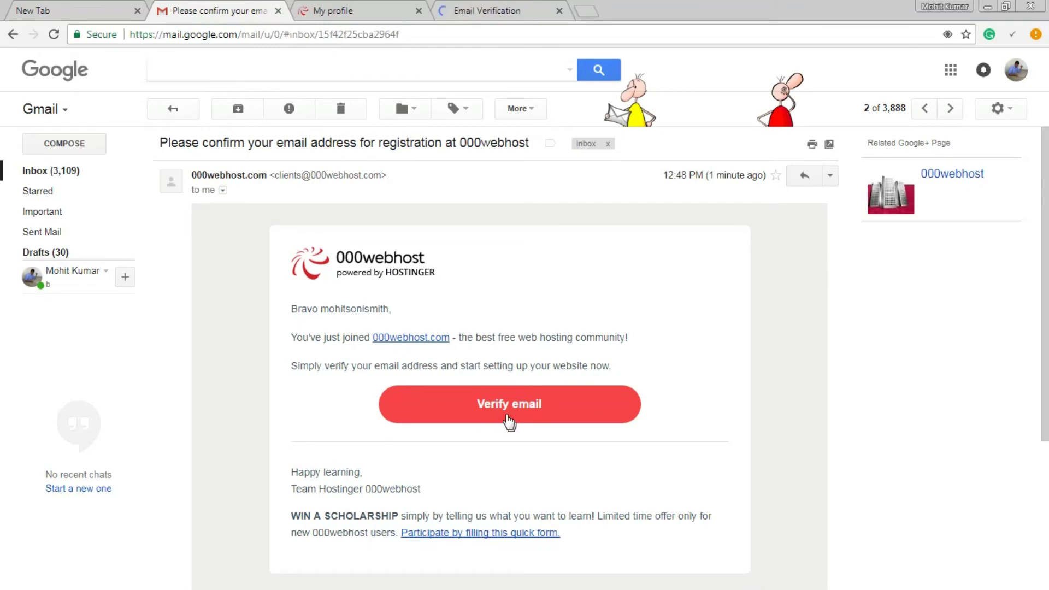
# - From the verification page, manage the site and scroll to its three Build website options
pyautogui.click(503, 5)
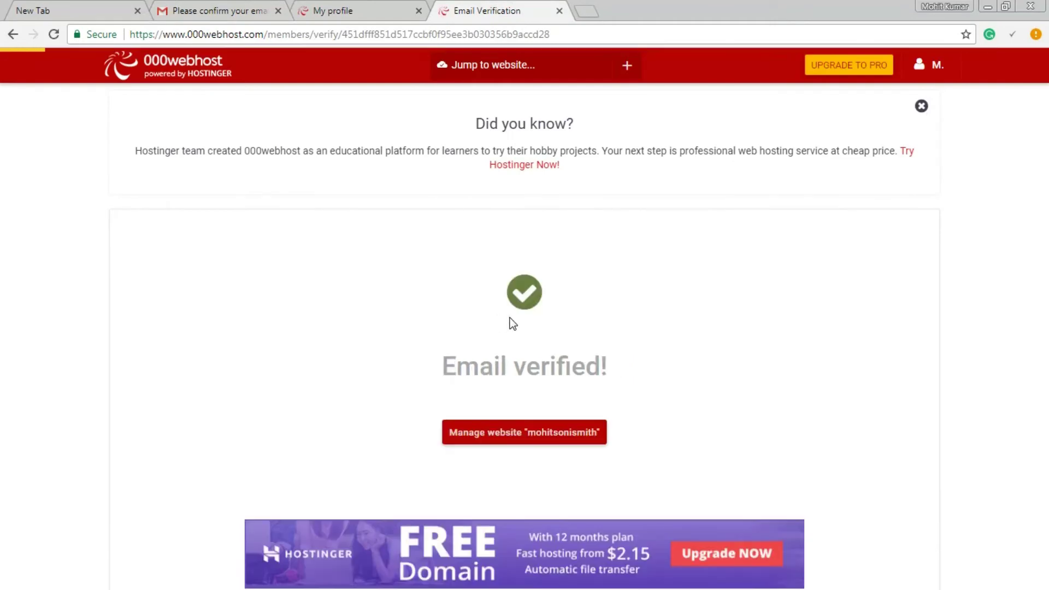
pyautogui.click(478, 437)
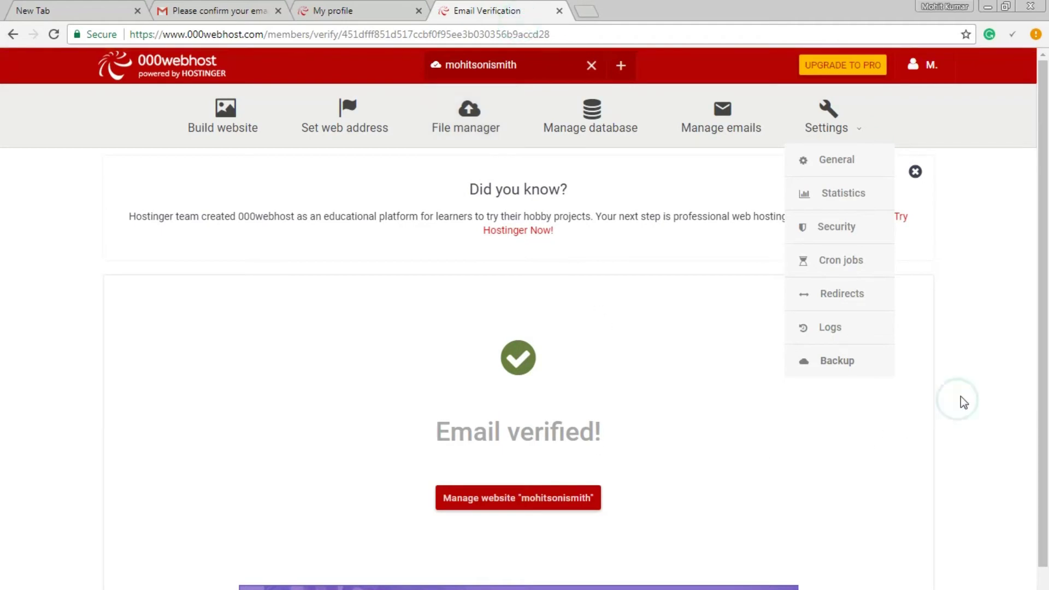
pyautogui.scroll(-1, 923, 388)
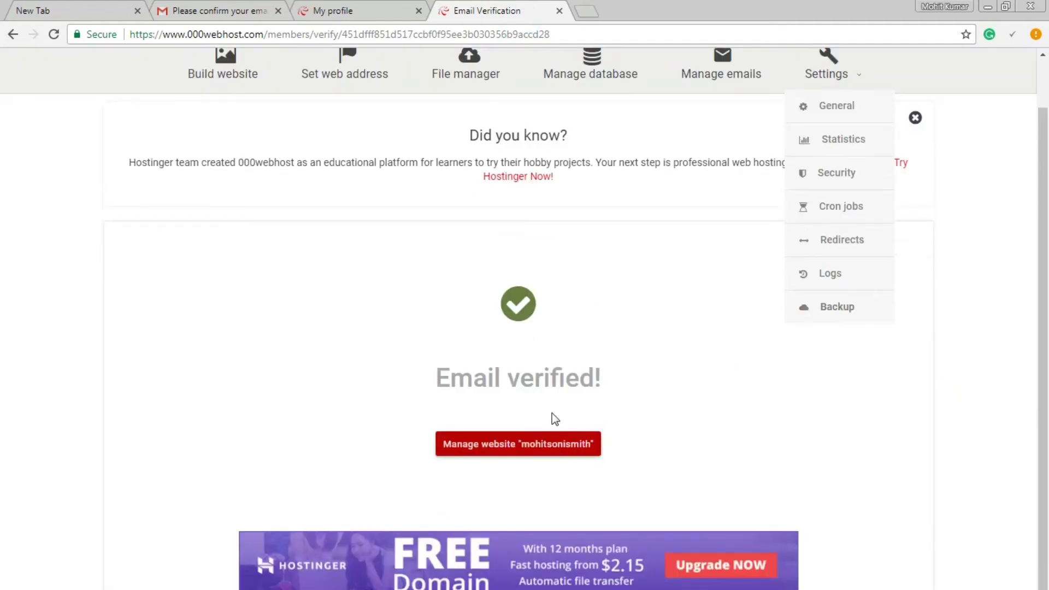
pyautogui.click(533, 445)
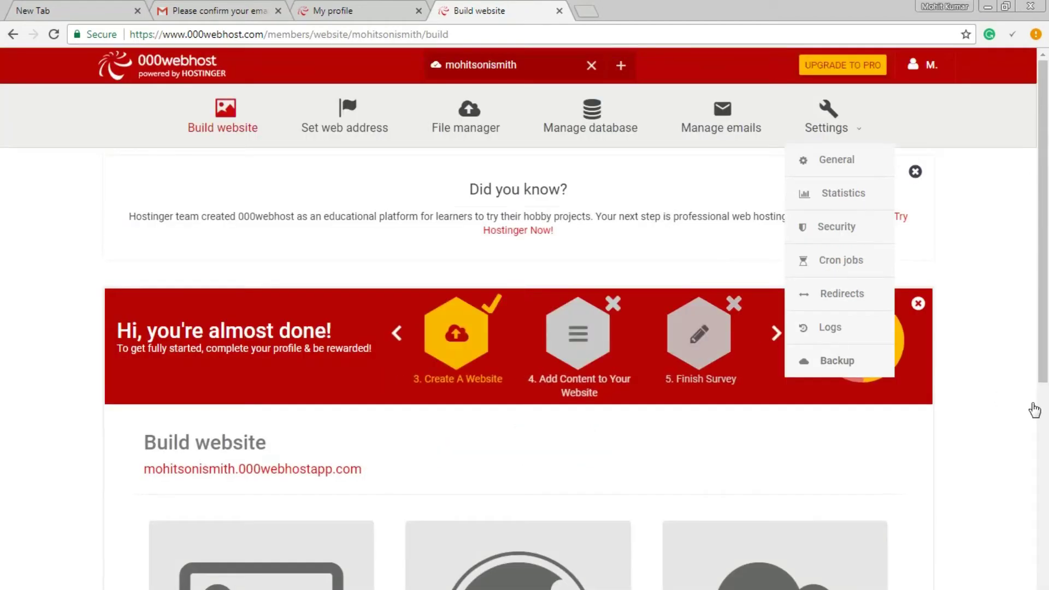
pyautogui.scroll(-5, 980, 365)
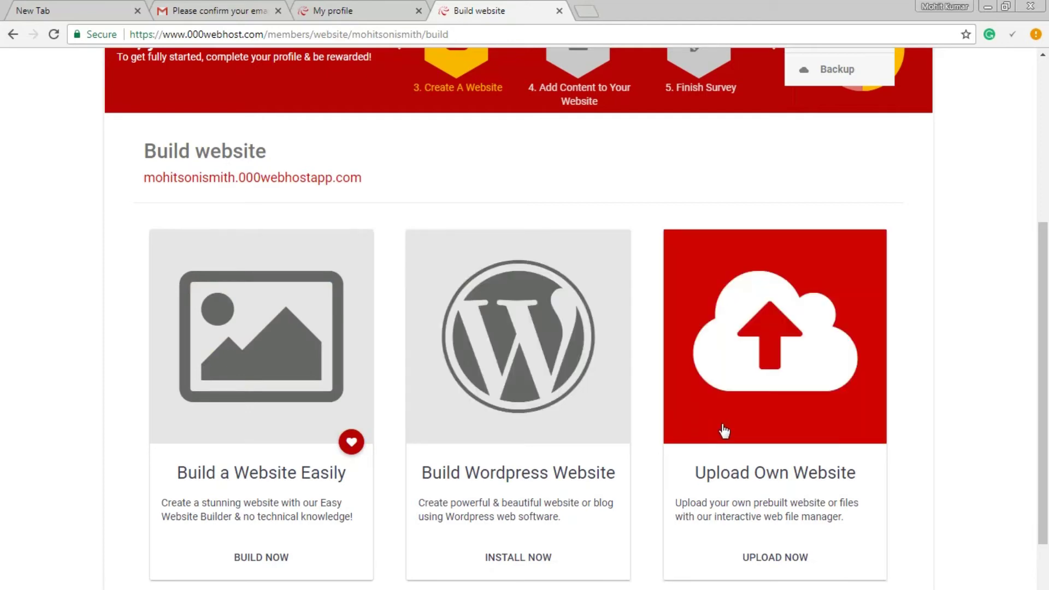
pyautogui.scroll(-1, 716, 389)
pyautogui.scroll(-2, 716, 389)
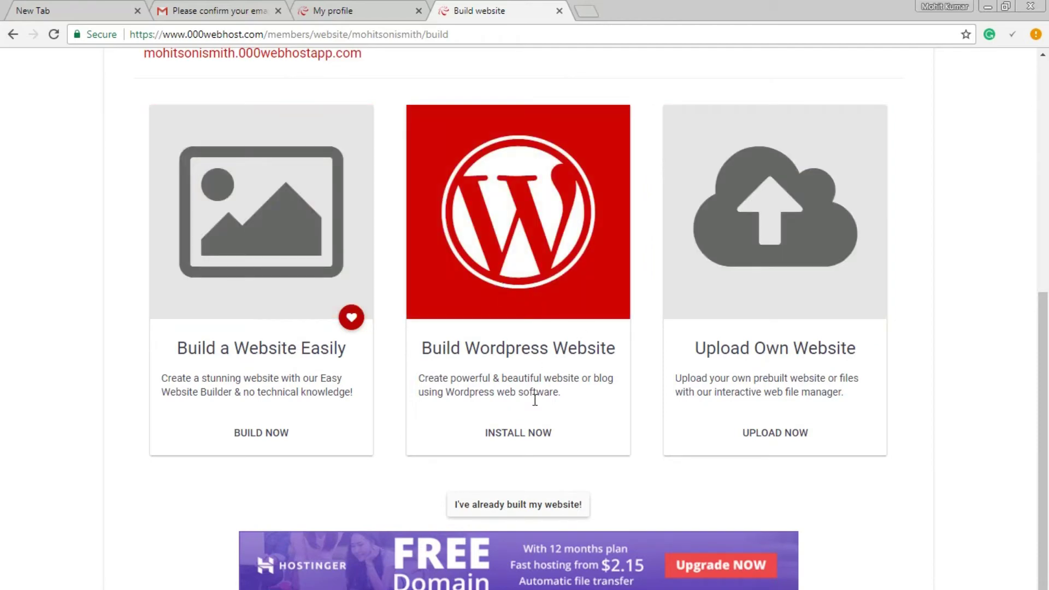
# - Install WordPress on the site's 000webhostapp URL with the admin password and English language
pyautogui.click(501, 440)
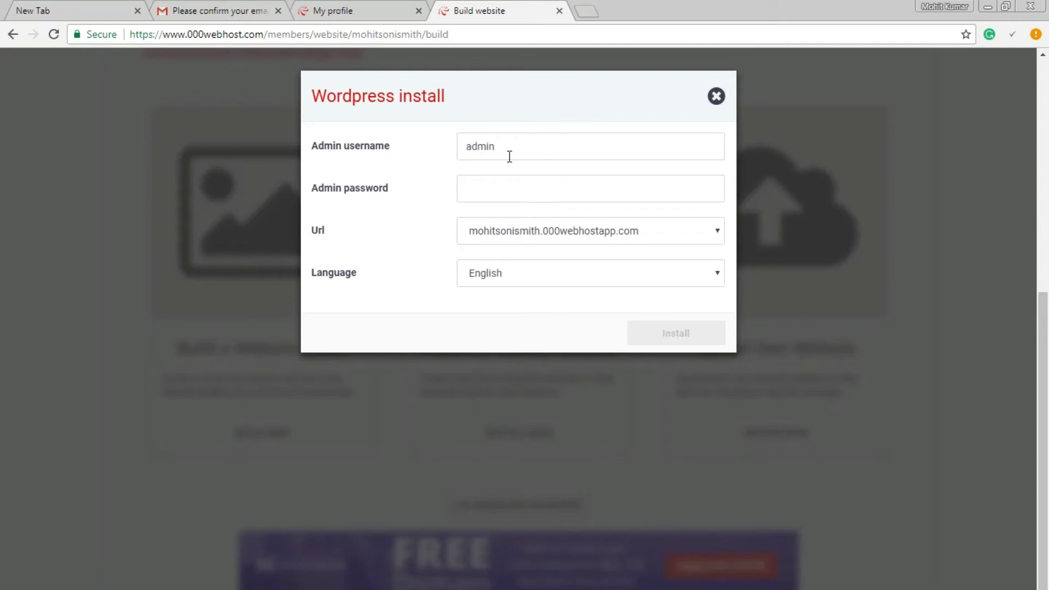
pyautogui.click(507, 184)
pyautogui.write('admin')
pyautogui.press('BackSpace')
pyautogui.press('BackSpace')
pyautogui.press('BackSpace')
pyautogui.press('BackSpace')
pyautogui.press('BackSpace')
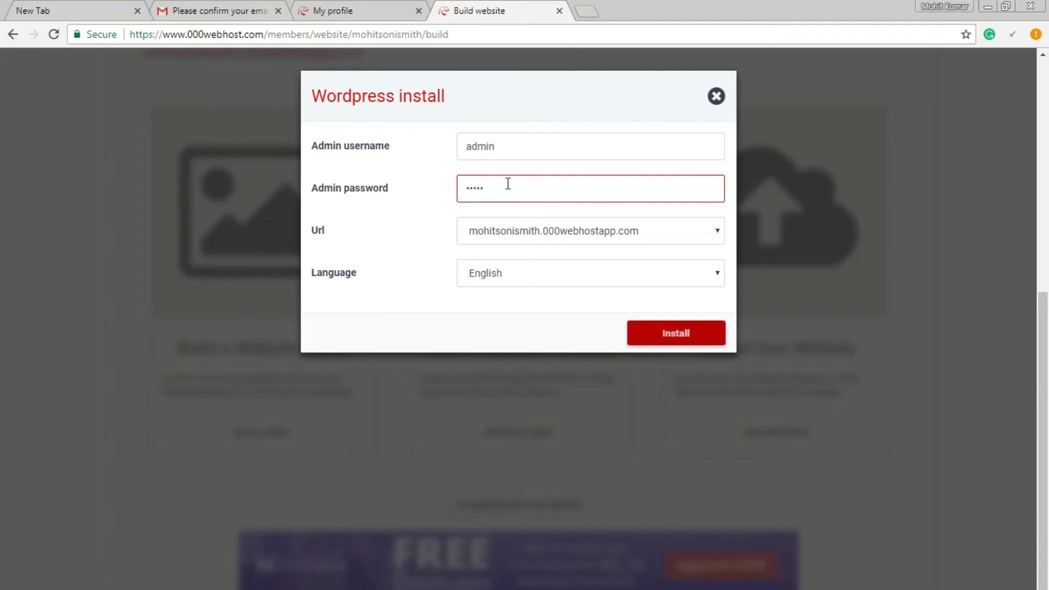
pyautogui.write('admin')
pyautogui.click(713, 232)
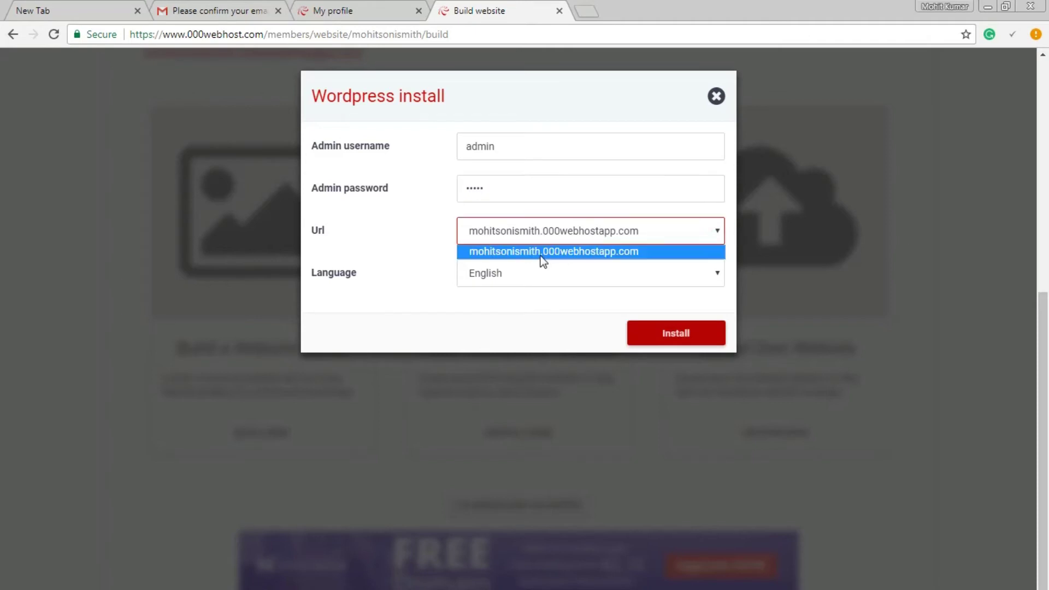
pyautogui.click(528, 251)
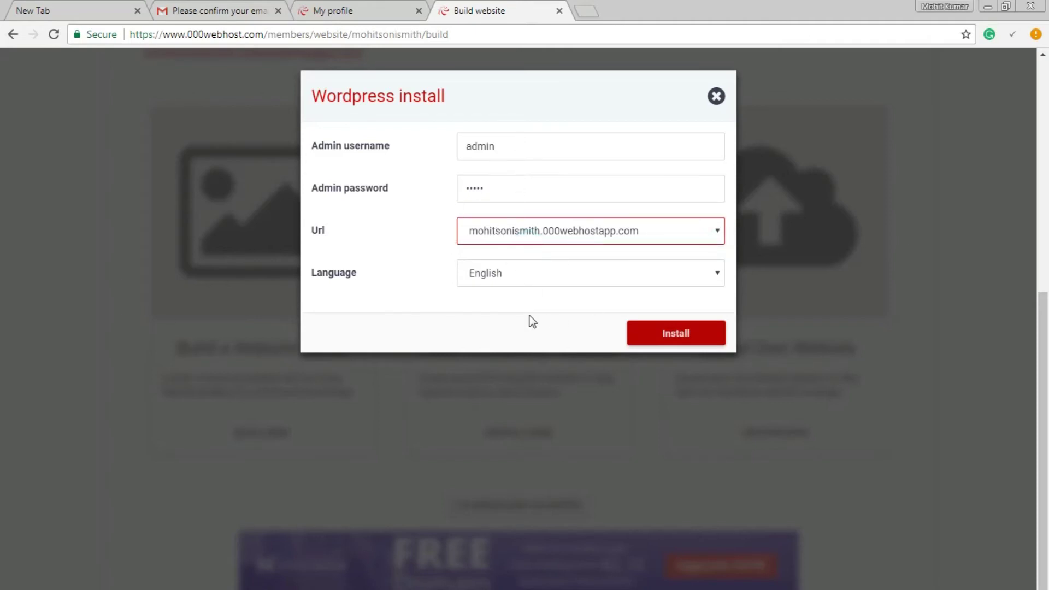
pyautogui.click(648, 332)
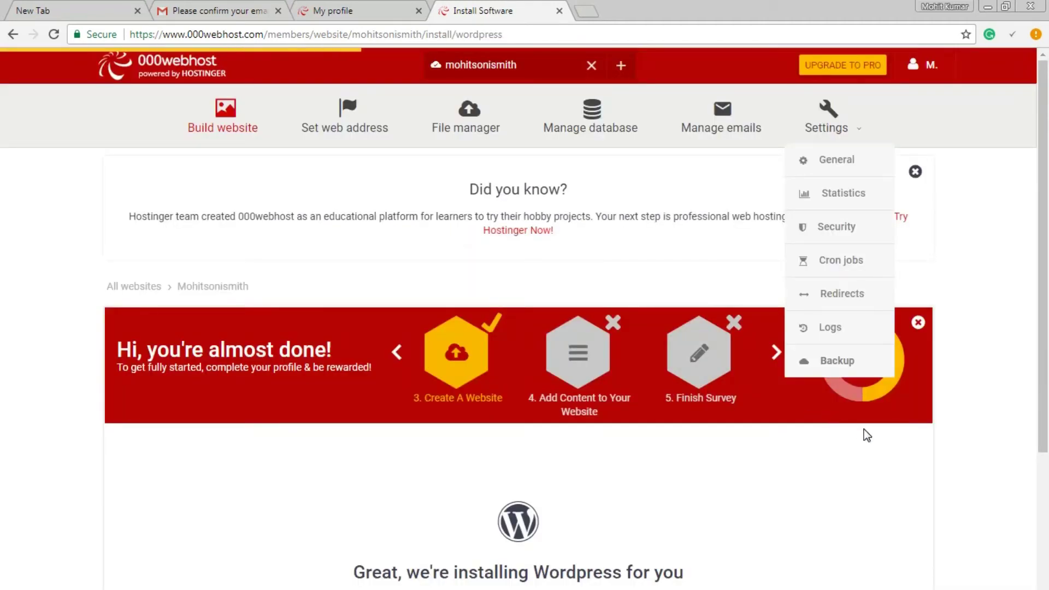
# - Wait for the WordPress install to complete, then open the site's wp-login.php configuration page
pyautogui.scroll(-4, 890, 427)
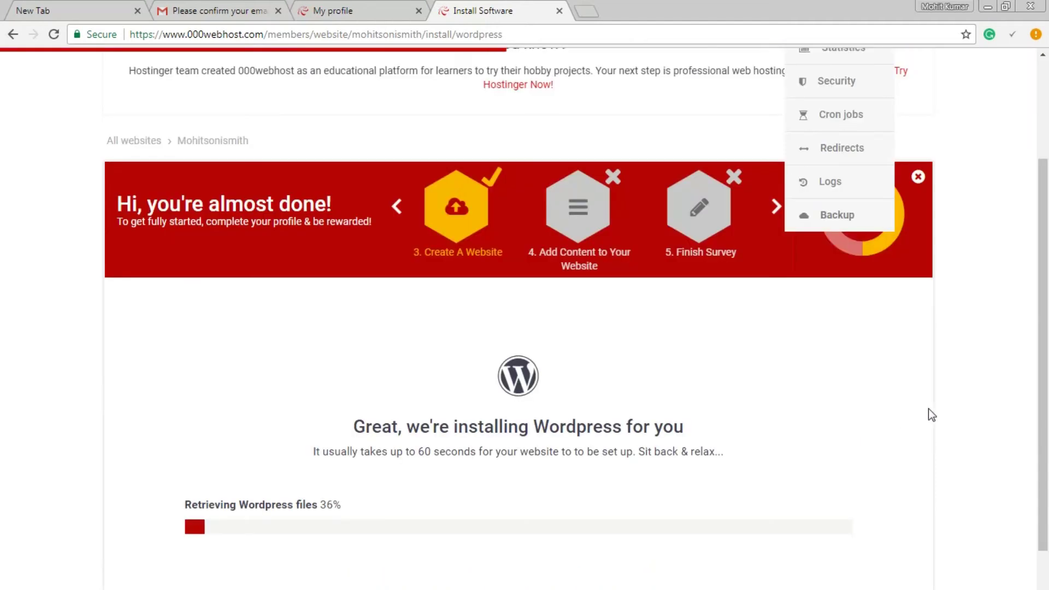
pyautogui.scroll(-1, 927, 409)
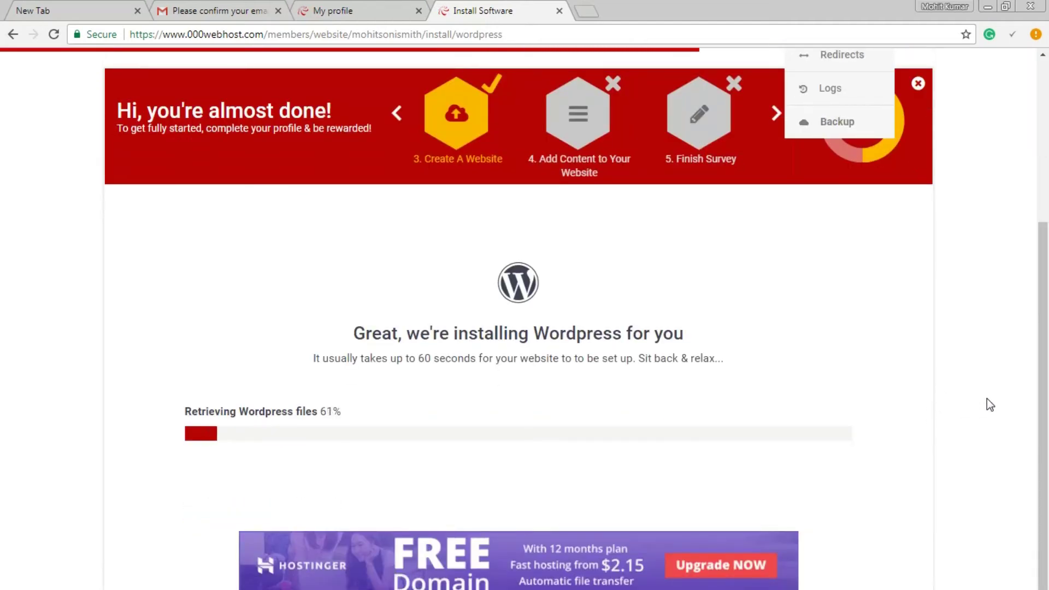
pyautogui.scroll(3, 988, 395)
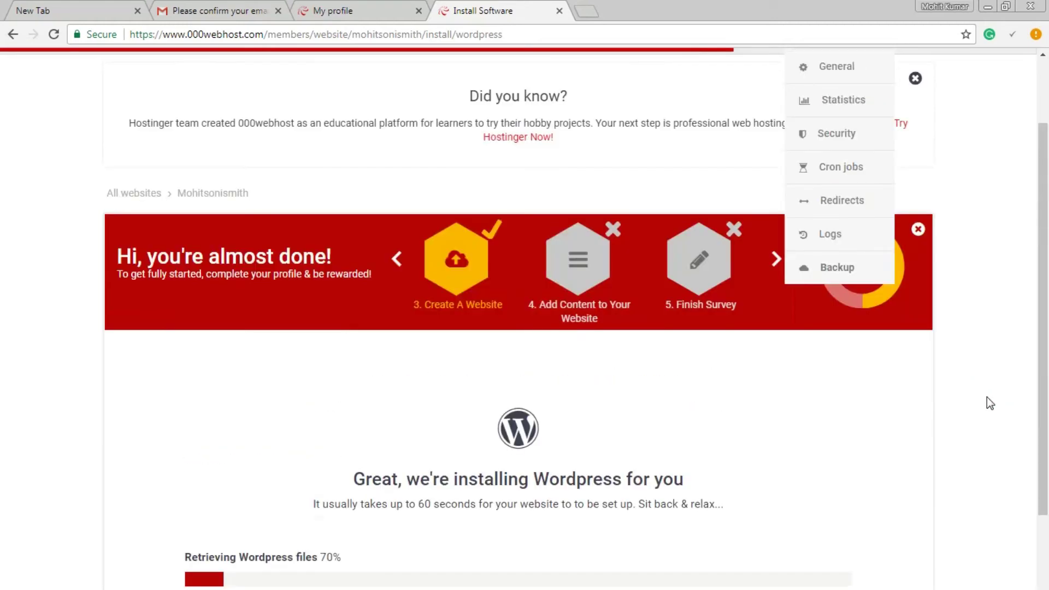
pyautogui.scroll(2, 987, 397)
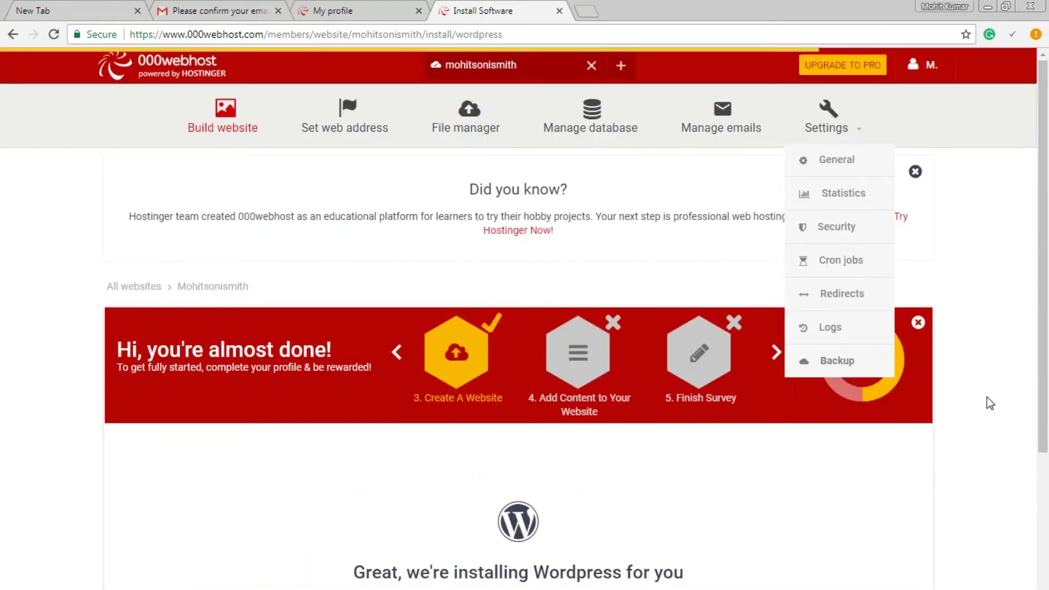
pyautogui.scroll(-5, 987, 396)
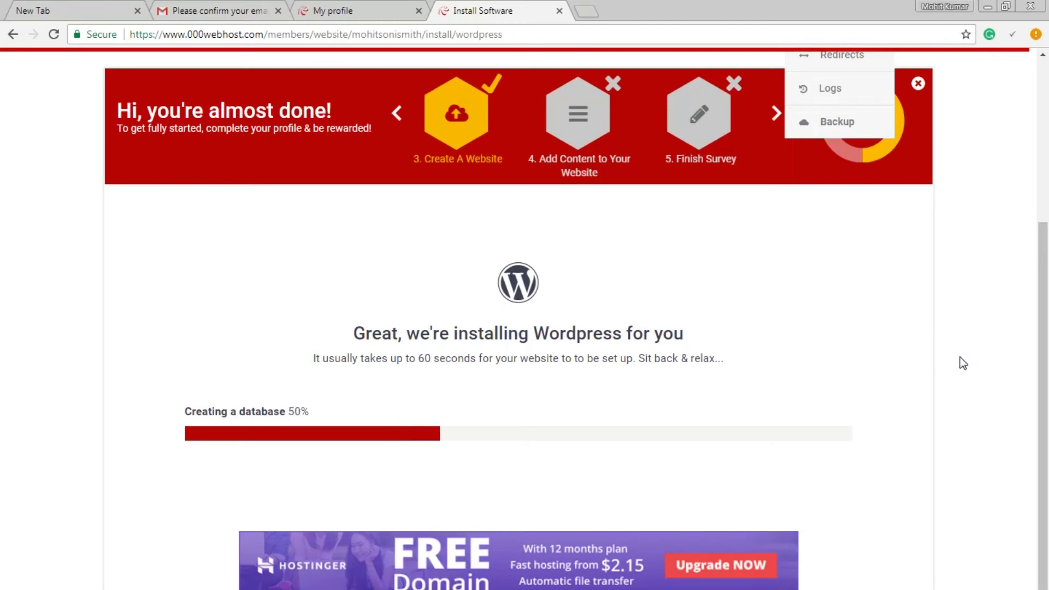
pyautogui.scroll(4, 964, 363)
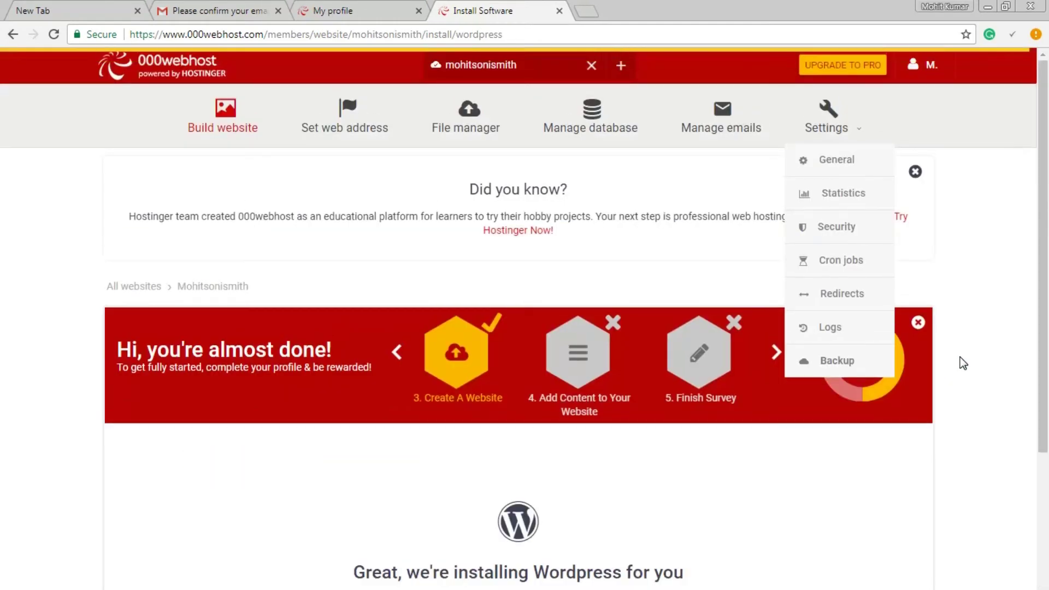
pyautogui.scroll(-4, 963, 363)
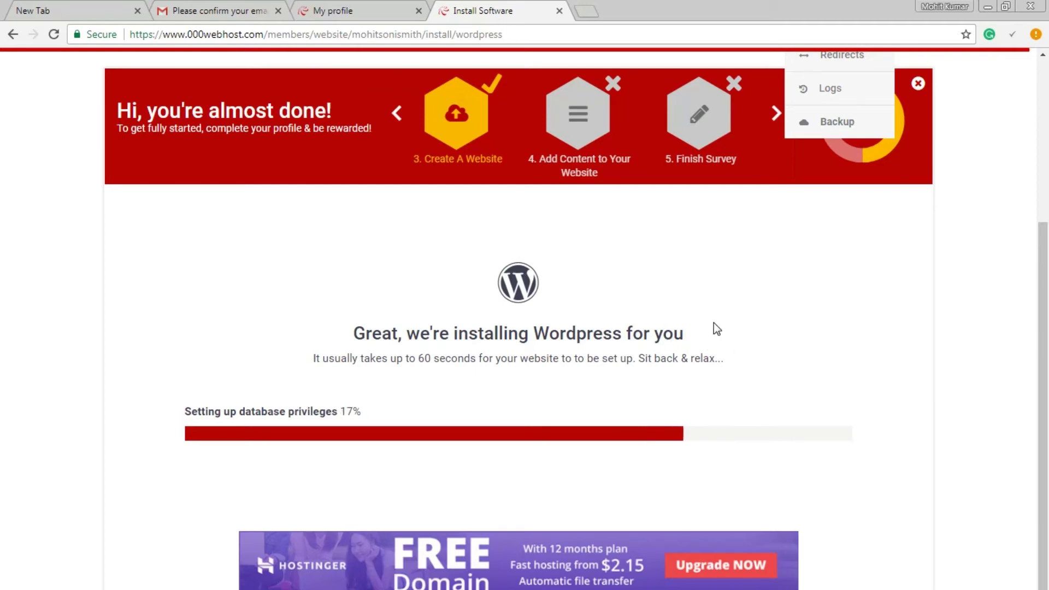
pyautogui.scroll(5, 834, 352)
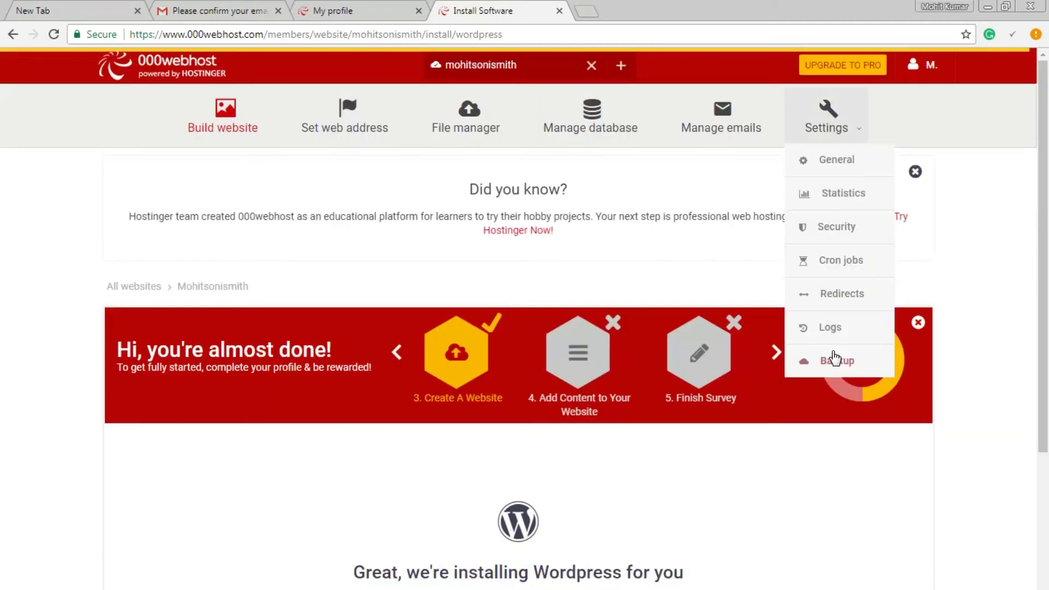
pyautogui.scroll(-4, 939, 392)
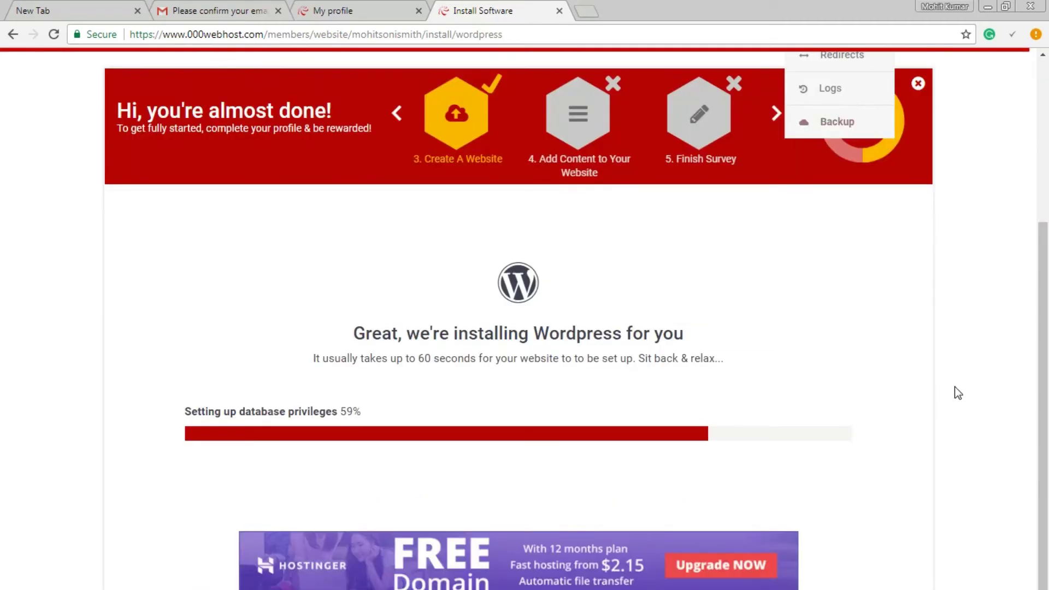
pyautogui.scroll(3, 955, 386)
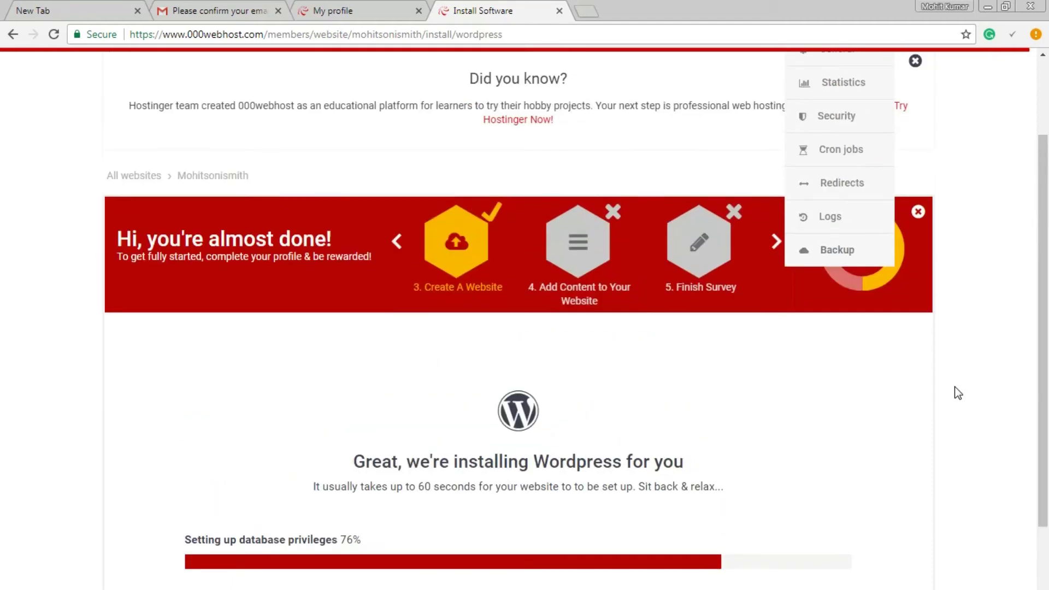
pyautogui.scroll(2, 955, 386)
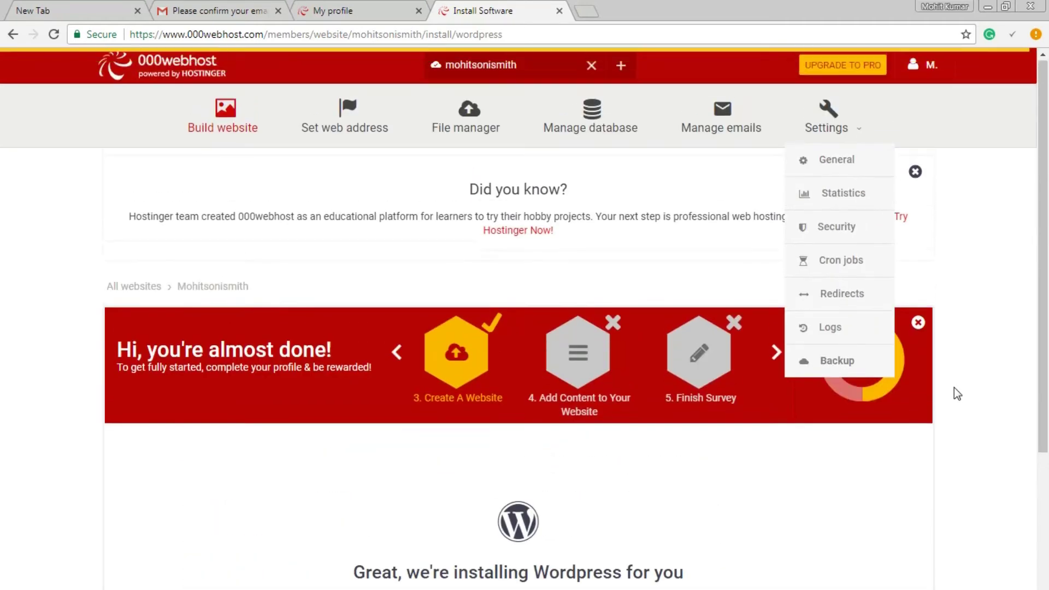
pyautogui.scroll(-4, 954, 387)
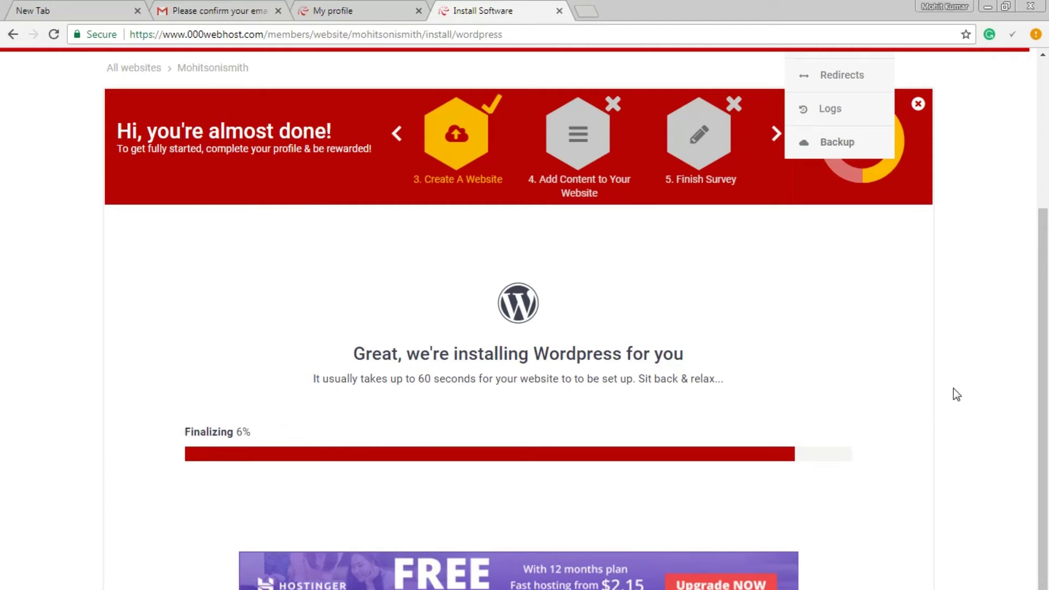
pyautogui.scroll(-1, 953, 388)
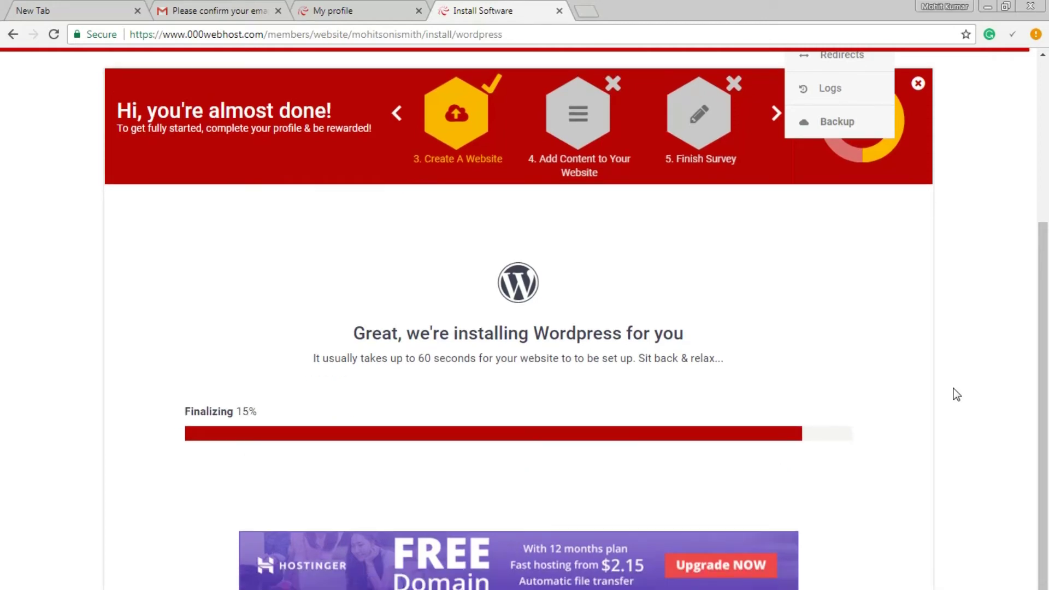
pyautogui.scroll(4, 953, 388)
pyautogui.scroll(-1, 953, 388)
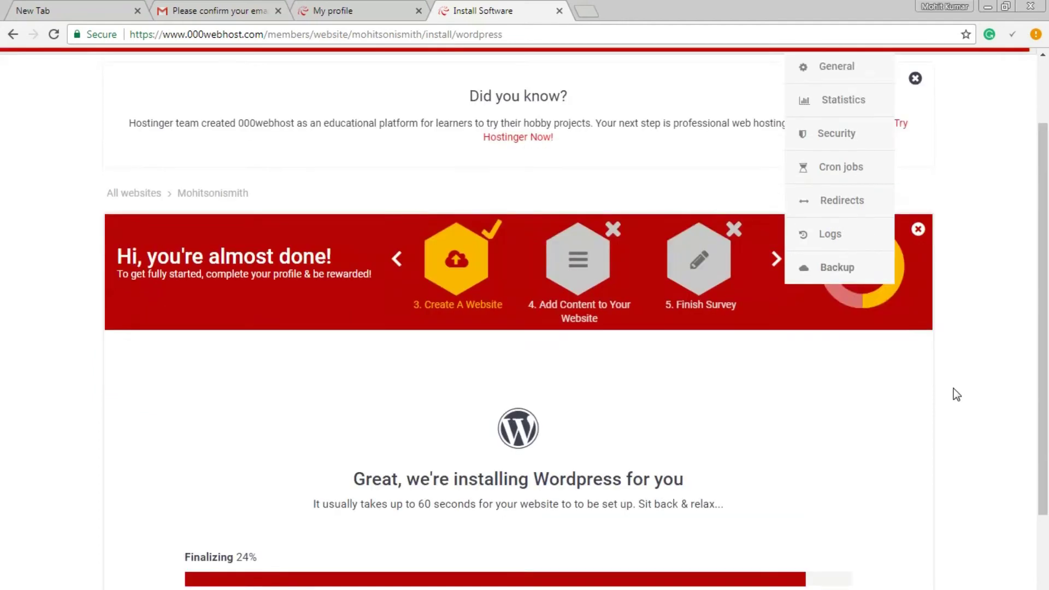
pyautogui.scroll(-3, 953, 388)
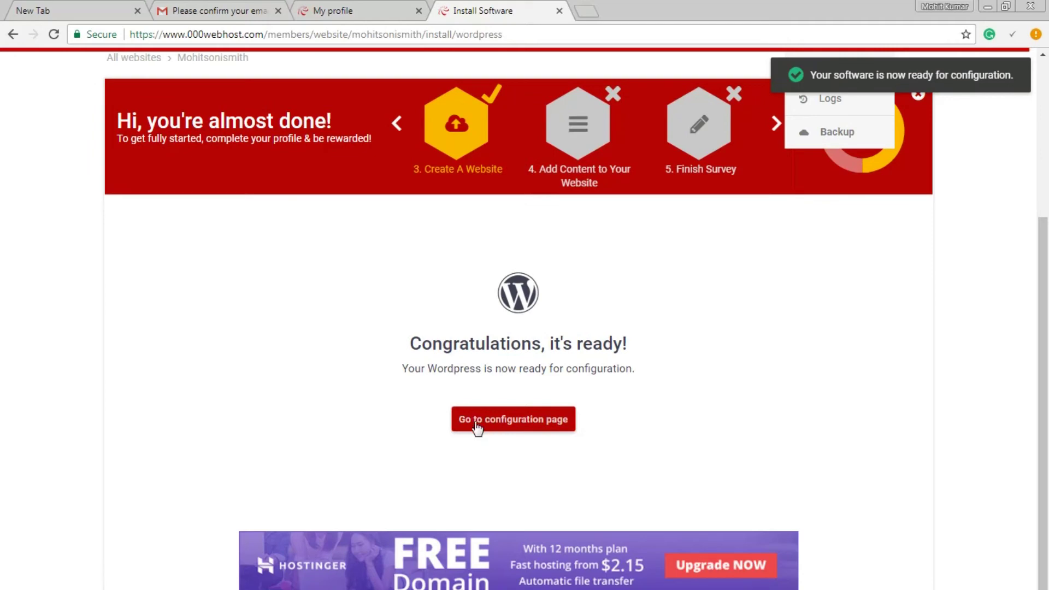
pyautogui.click(492, 426)
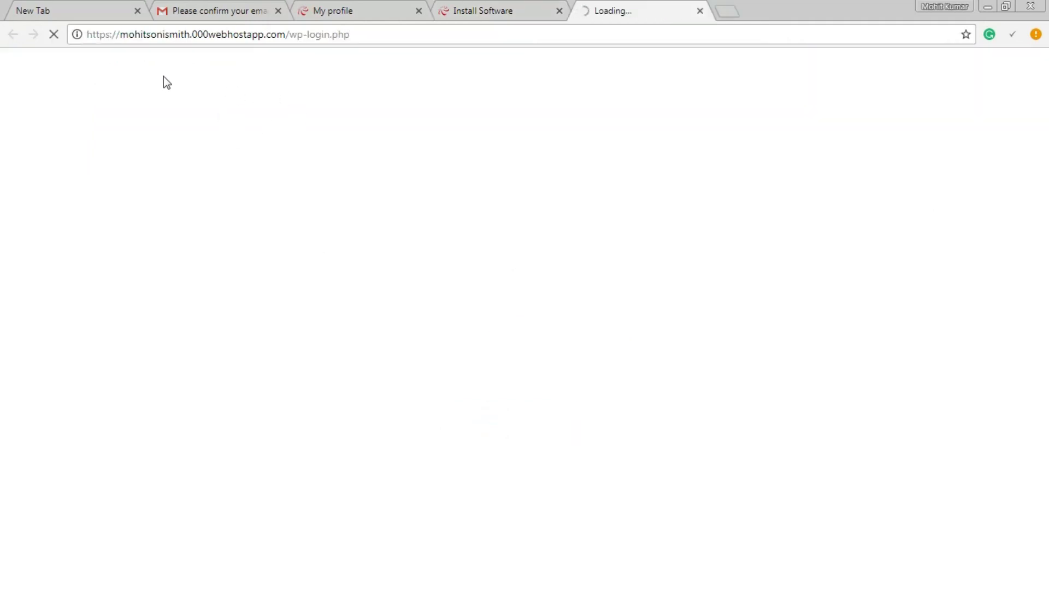
# - Inspect the wp-login.php path in the login page's address bar
pyautogui.click(145, 38)
pyautogui.click(221, 38)
pyautogui.click(254, 39)
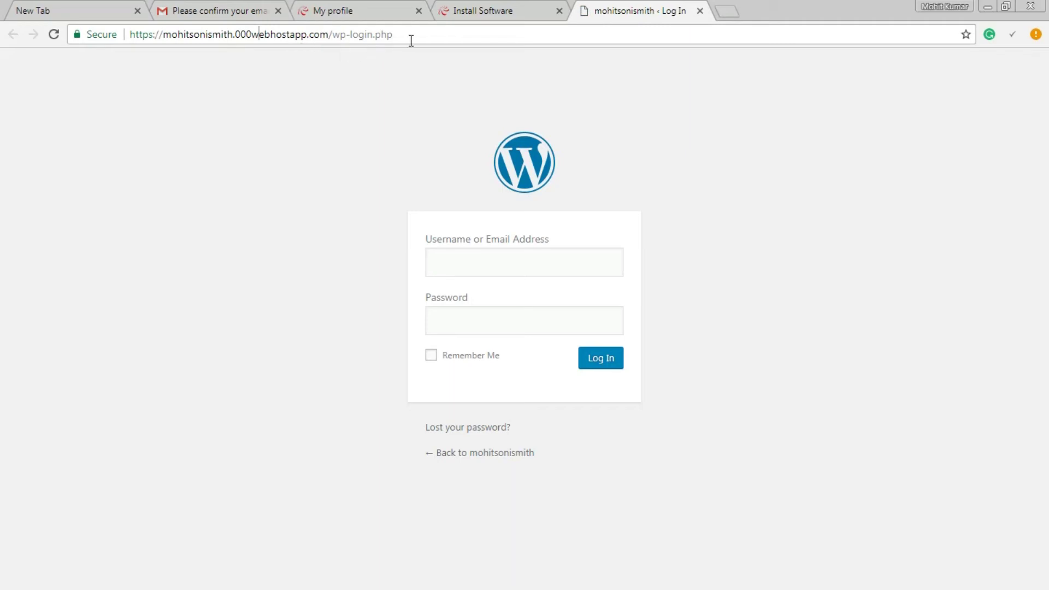
pyautogui.moveTo(330, 35); pyautogui.dragTo(410, 35)
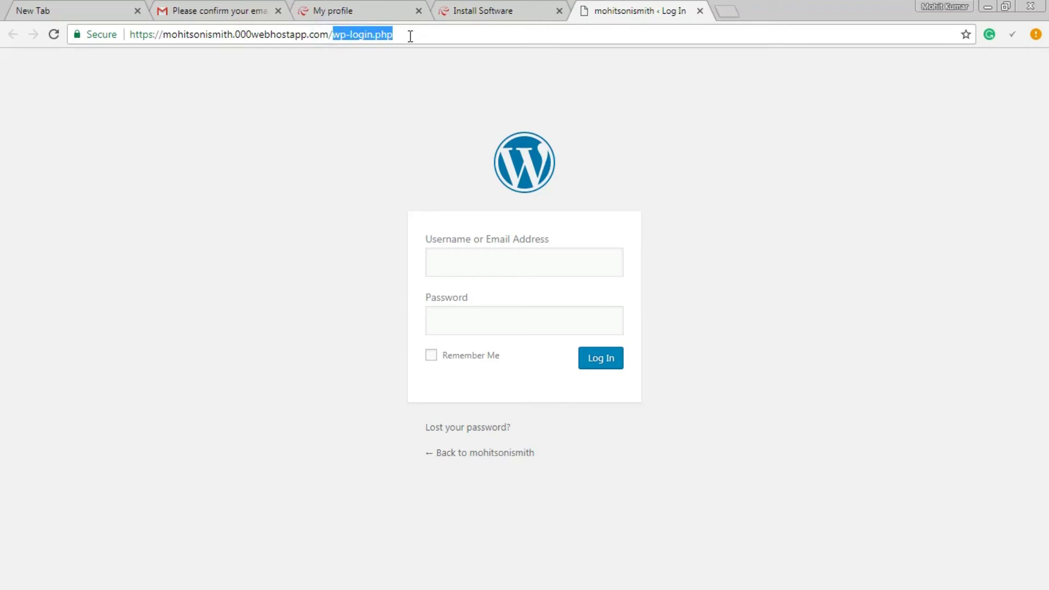
pyautogui.click(410, 36)
pyautogui.moveTo(332, 35); pyautogui.dragTo(396, 35)
pyautogui.click(412, 36)
# - Log in to WordPress with the admin username and its password
pyautogui.click(499, 265)
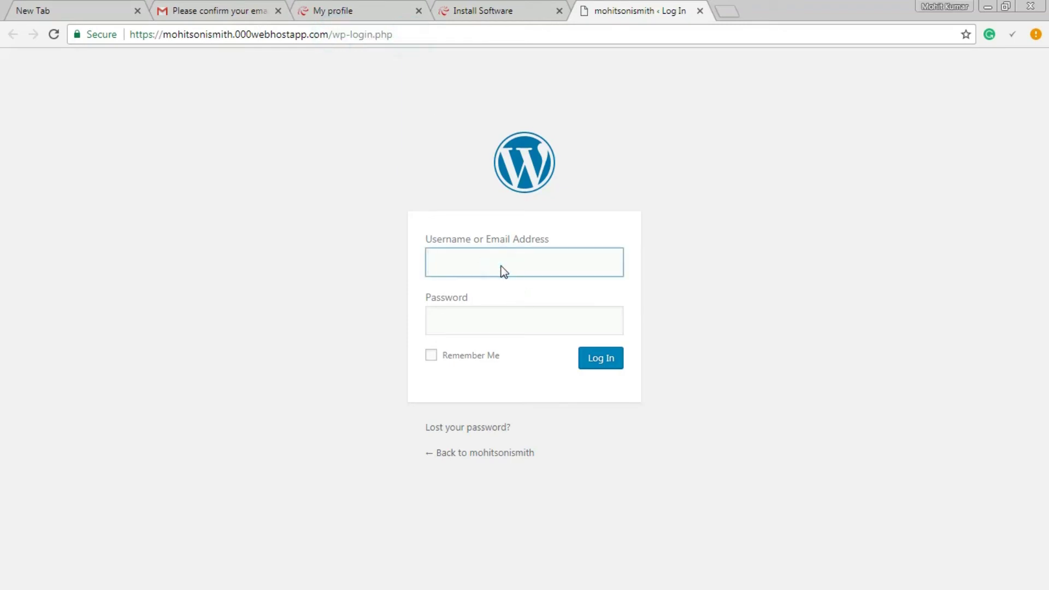
pyautogui.write('admin')
pyautogui.press('Tab')
pyautogui.write('•••••')
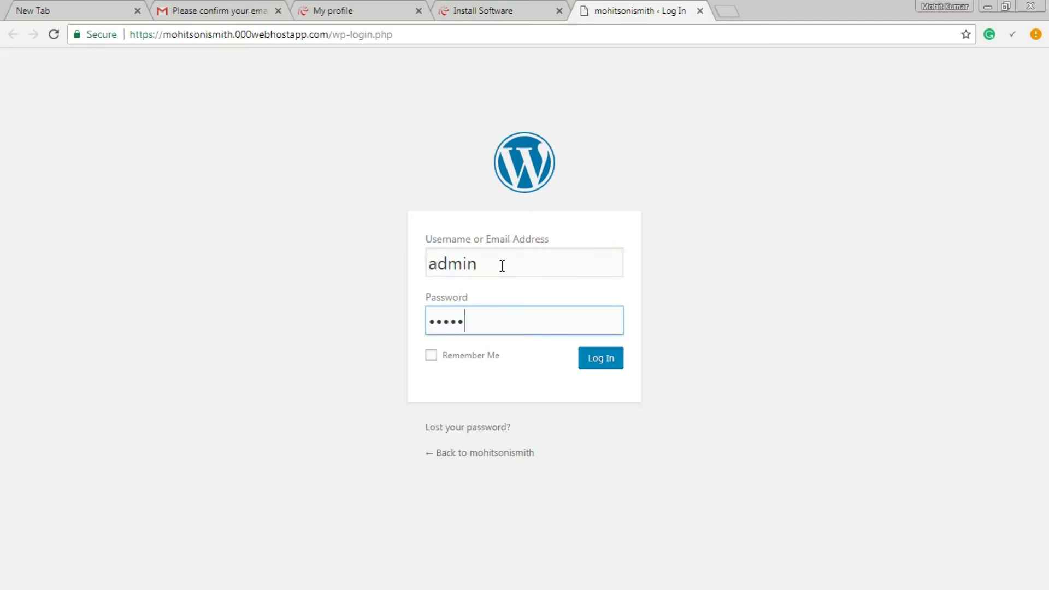
pyautogui.click(616, 360)
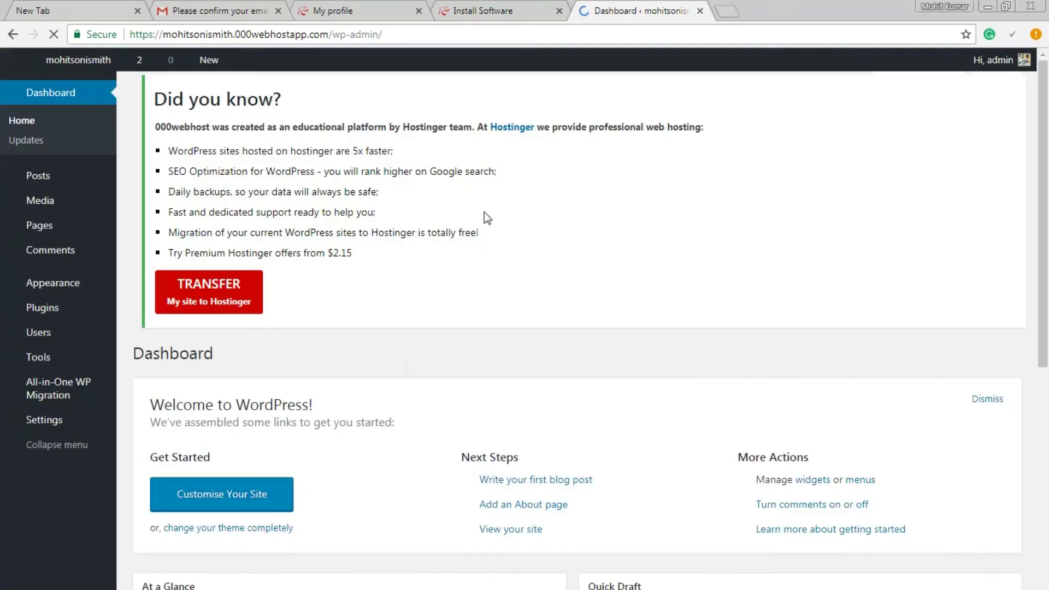
# - Open the site's front page in a new tab placed ahead of the dashboard
pyautogui.middleClick(70, 54)
pyautogui.moveTo(778, 5); pyautogui.dragTo(625, 8)
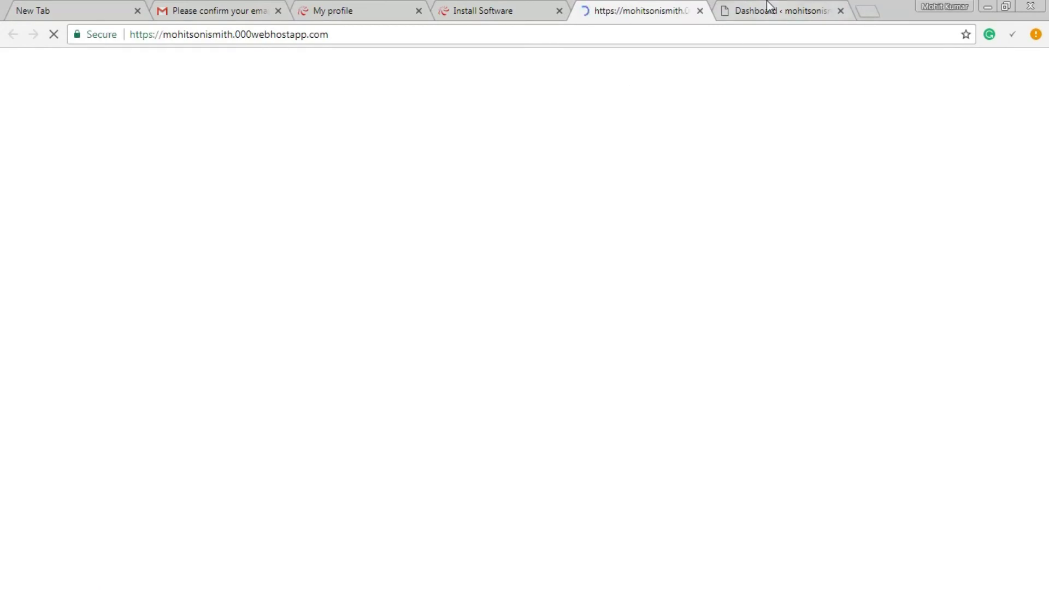
pyautogui.click(766, 6)
pyautogui.click(627, 11)
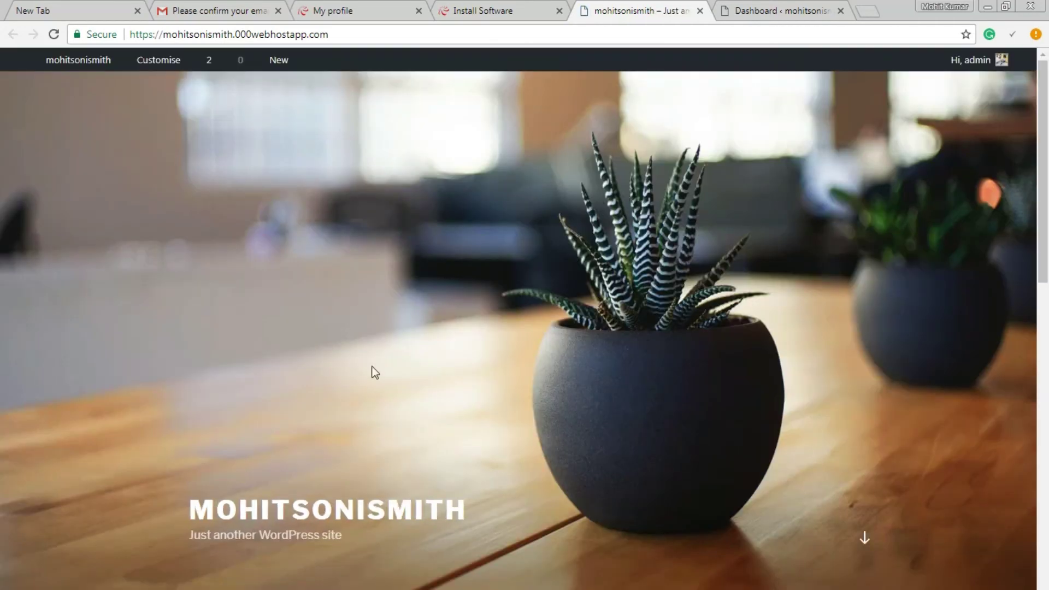
# - Scroll through the default front page with its Hello world! post and sidebar widgets
pyautogui.scroll(-3, 649, 228)
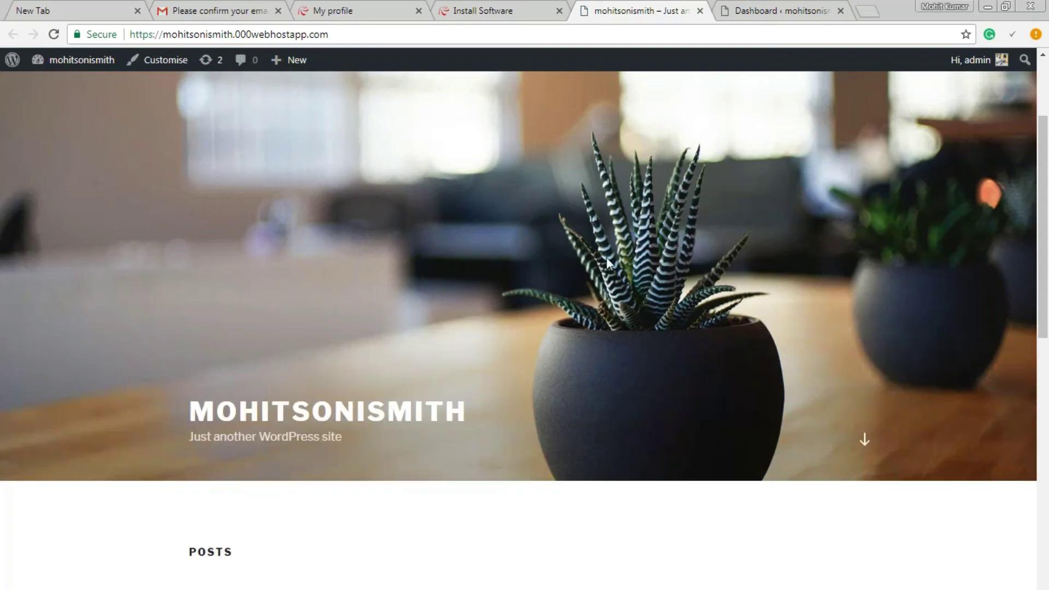
pyautogui.scroll(-4, 513, 253)
pyautogui.scroll(7, 601, 261)
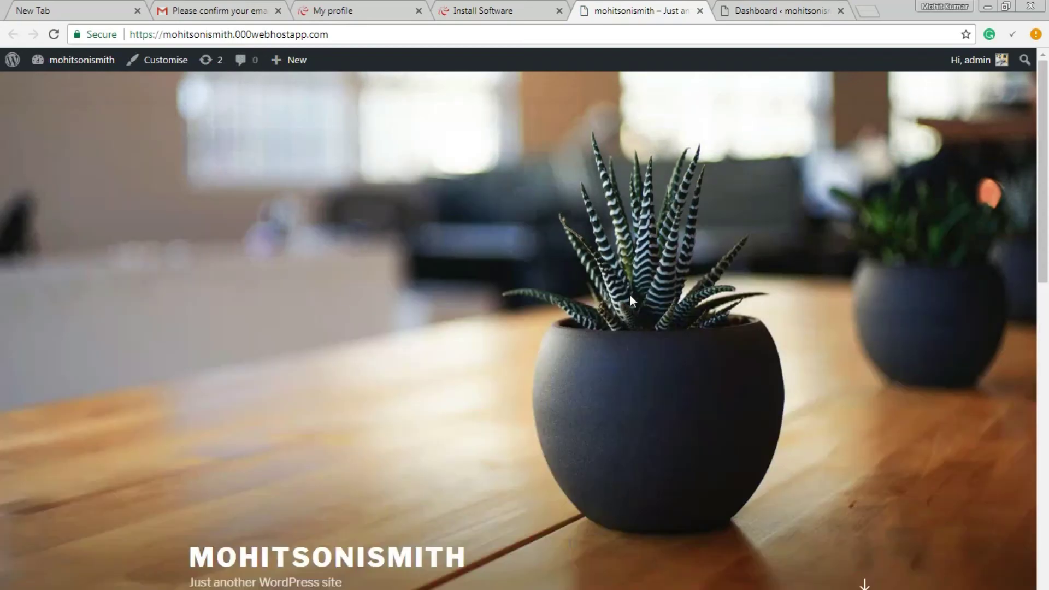
pyautogui.scroll(-7, 627, 291)
pyautogui.scroll(-4, 410, 356)
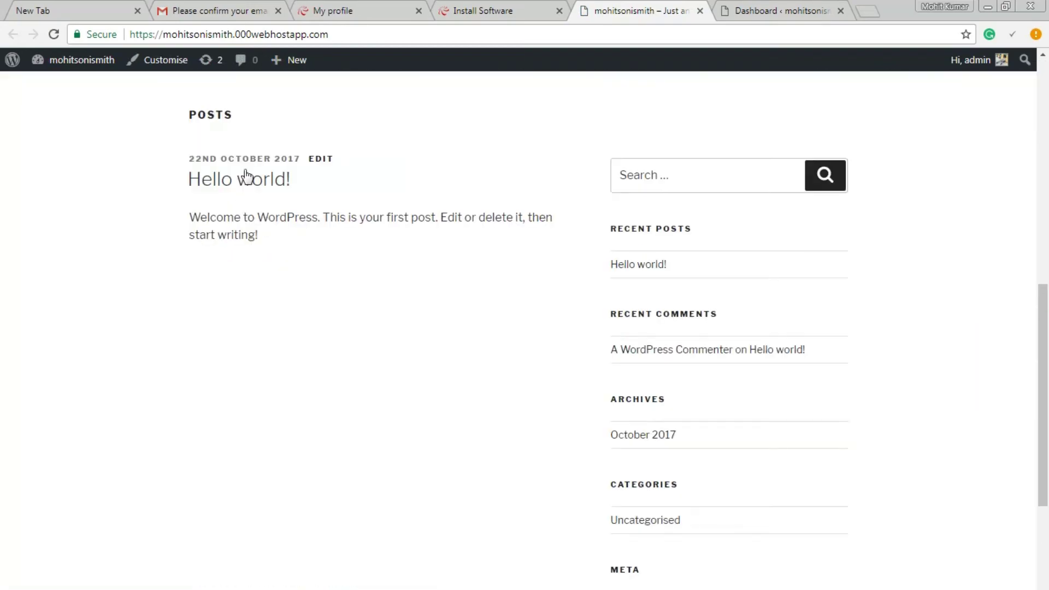
pyautogui.scroll(-5, 684, 361)
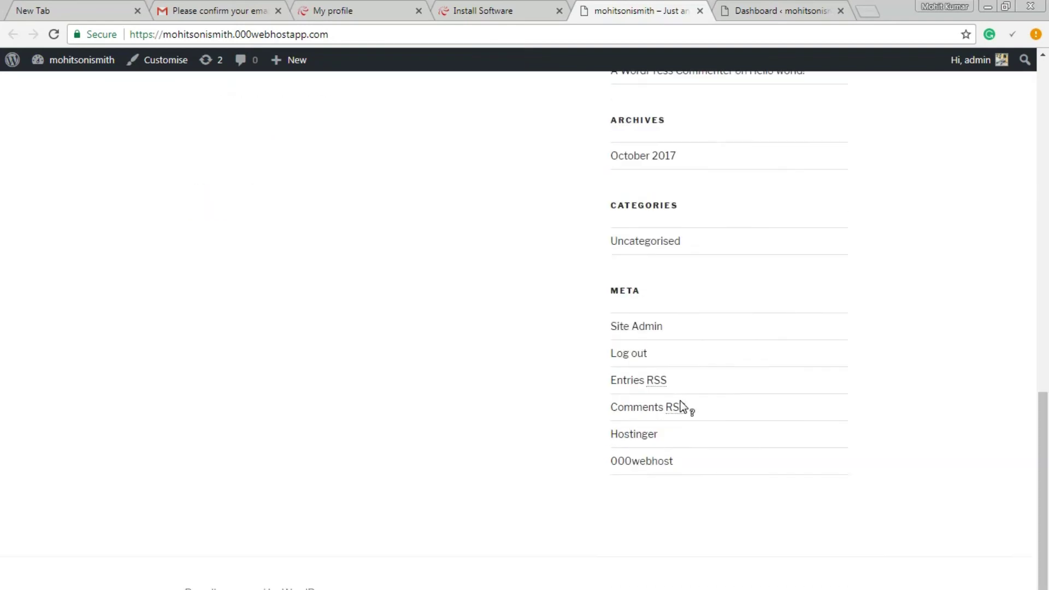
pyautogui.scroll(4, 471, 525)
pyautogui.scroll(1, 590, 499)
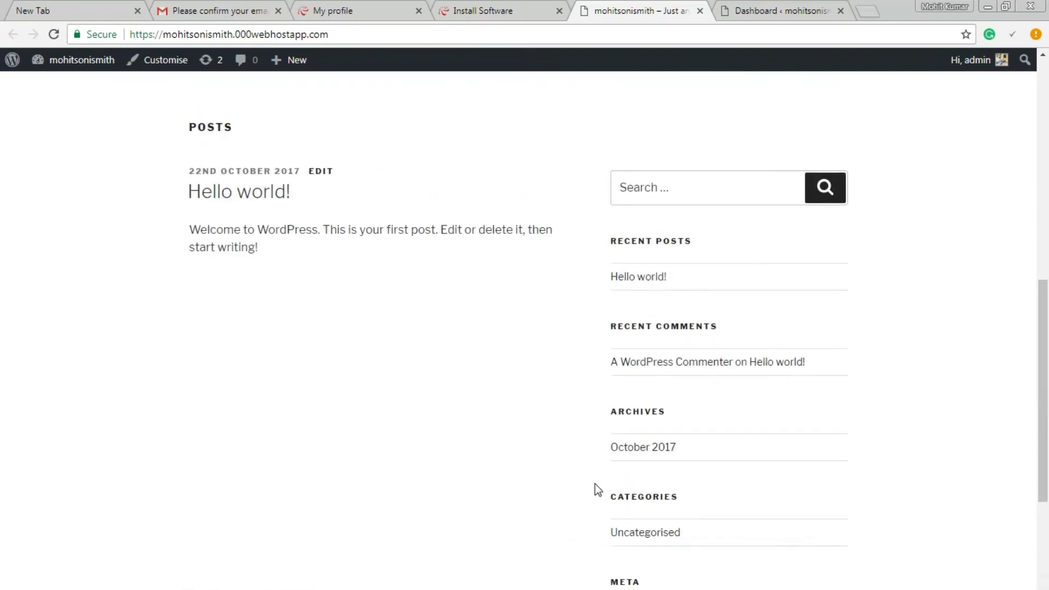
pyautogui.scroll(-5, 593, 486)
pyautogui.scroll(-1, 594, 480)
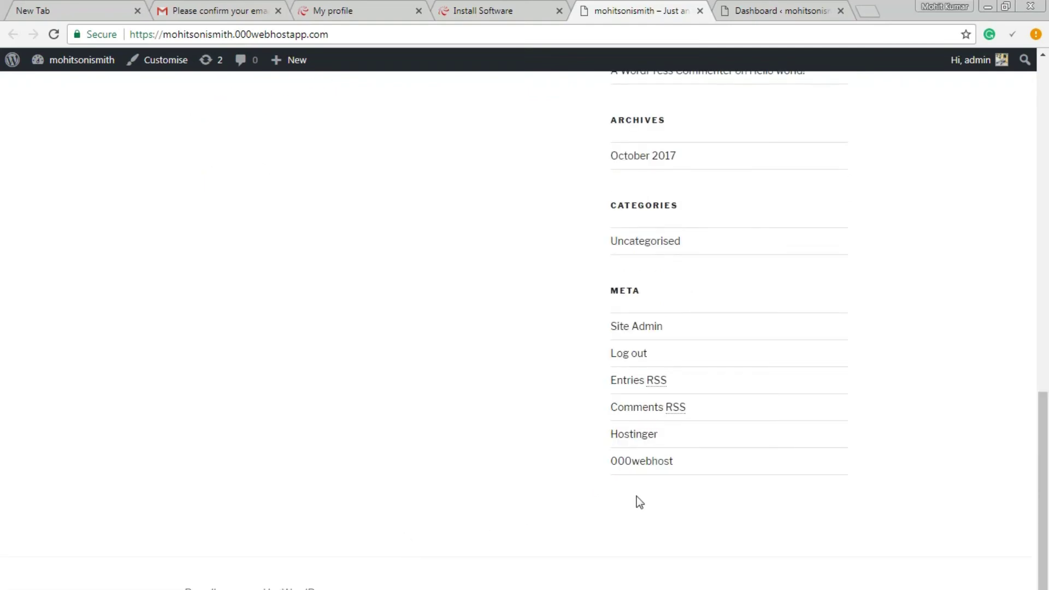
pyautogui.scroll(6, 635, 496)
pyautogui.scroll(5, 635, 494)
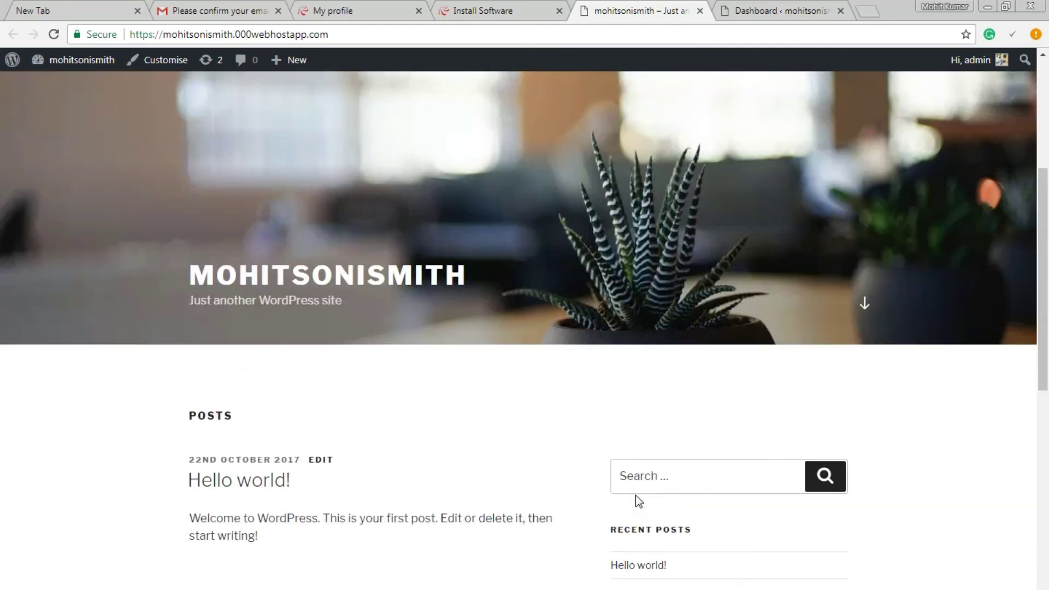
pyautogui.scroll(-10, 632, 480)
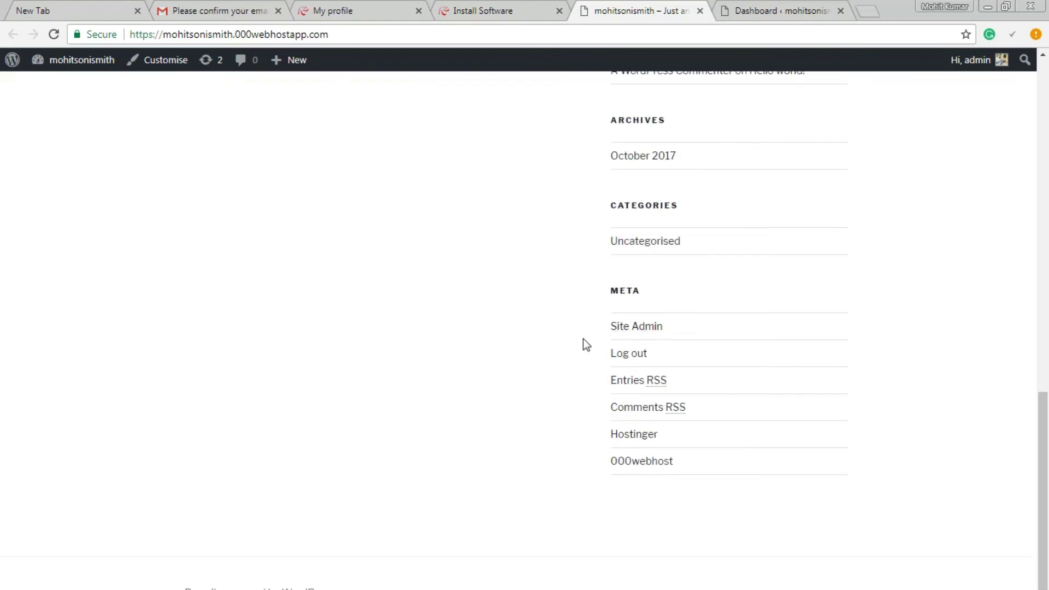
pyautogui.scroll(10, 582, 341)
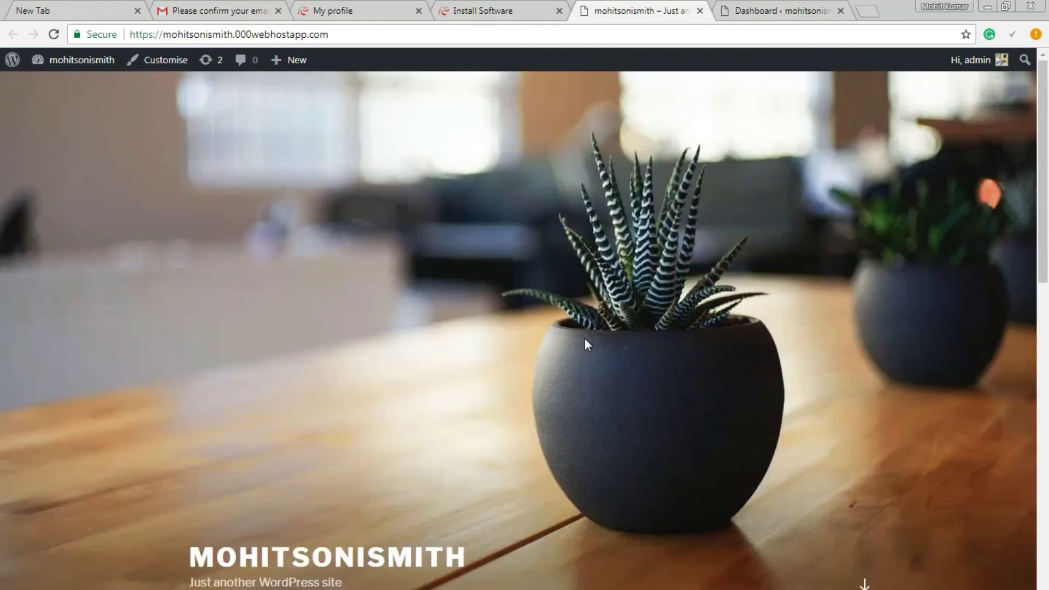
# - Open the installed themes list in the WordPress dashboard
pyautogui.click(770, 10)
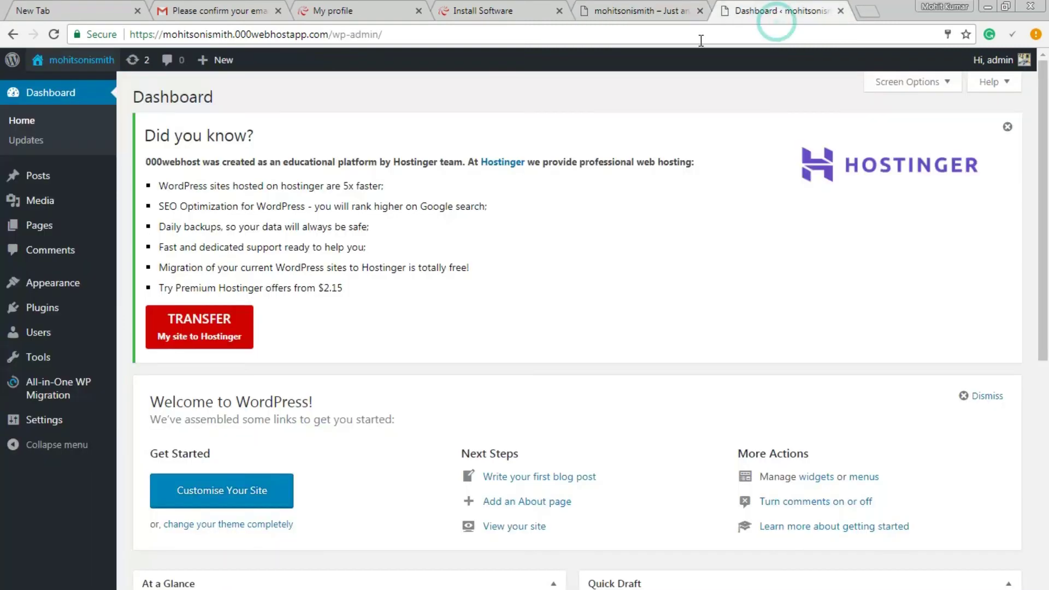
pyautogui.moveTo(88, 284)
pyautogui.click(137, 284)
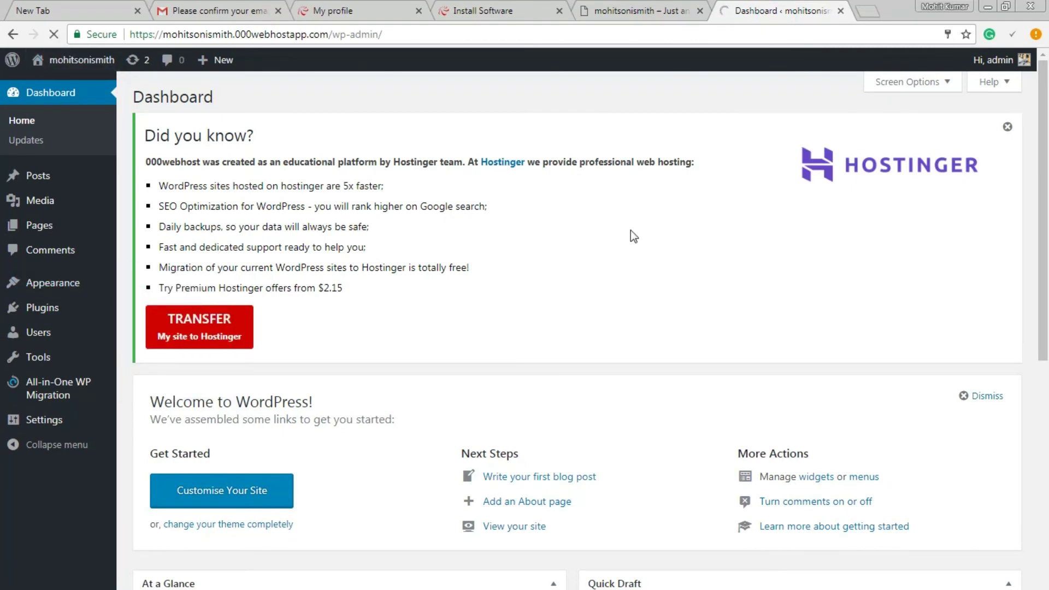
# - Search Google for 'illdy wordpress theme' in a new tab
pyautogui.click(868, 12)
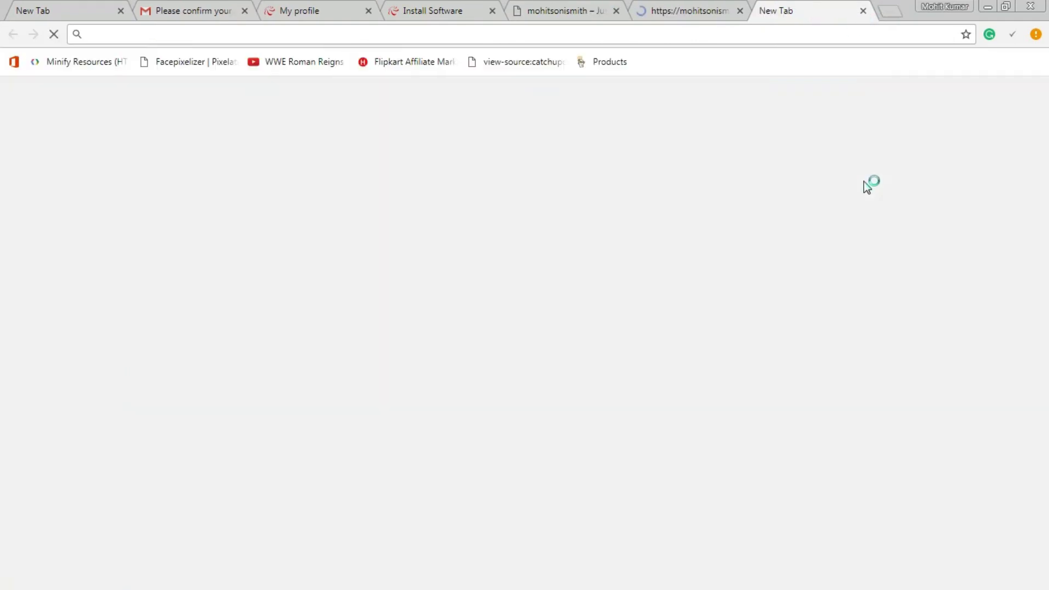
pyautogui.write('iddly')
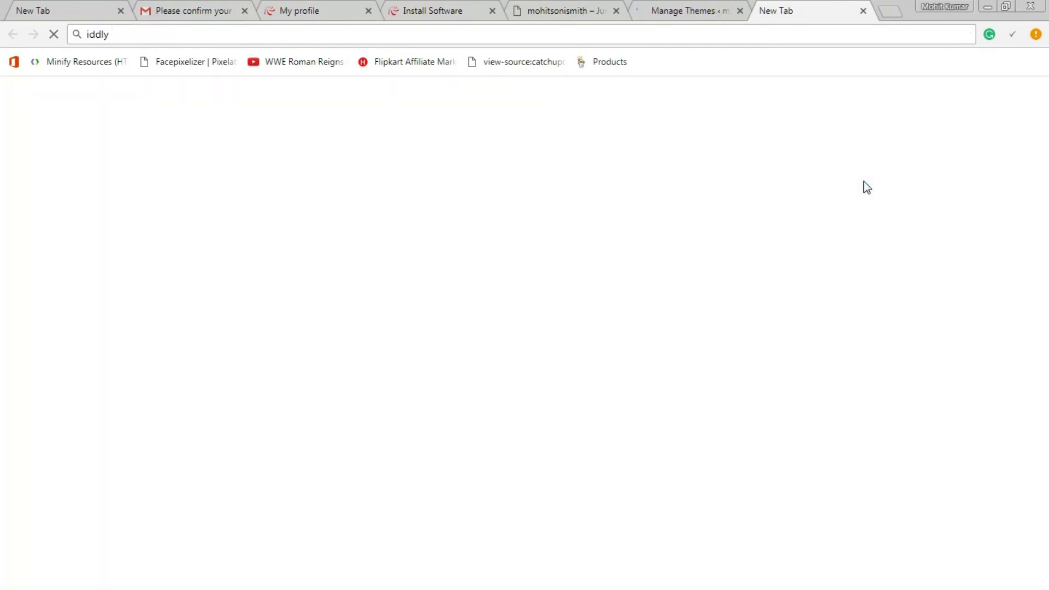
pyautogui.hotkey('ctrl', 'a')
pyautogui.write('i')
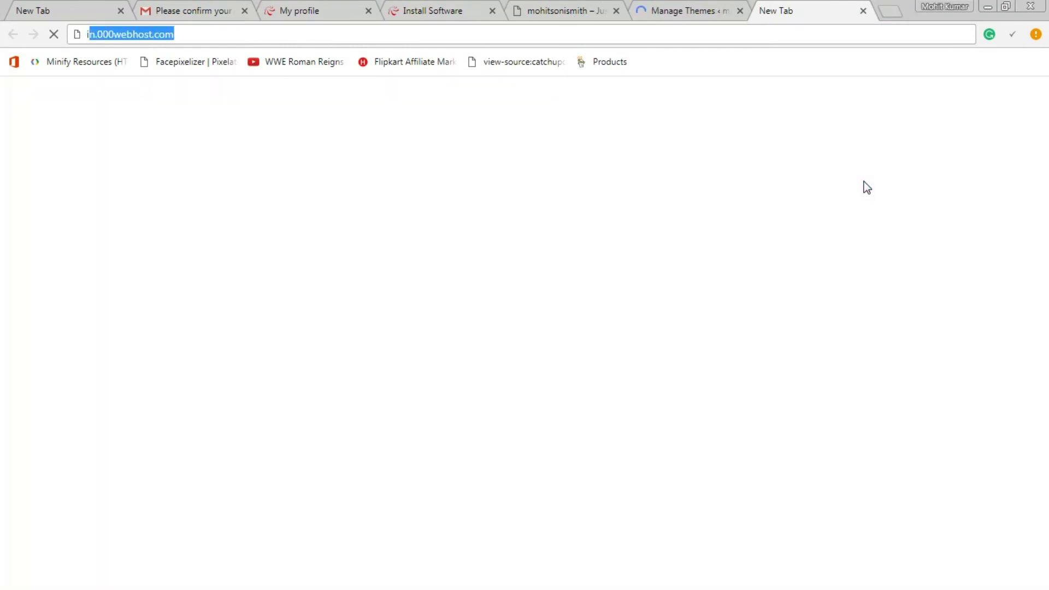
pyautogui.write('lldy wordpress theme')
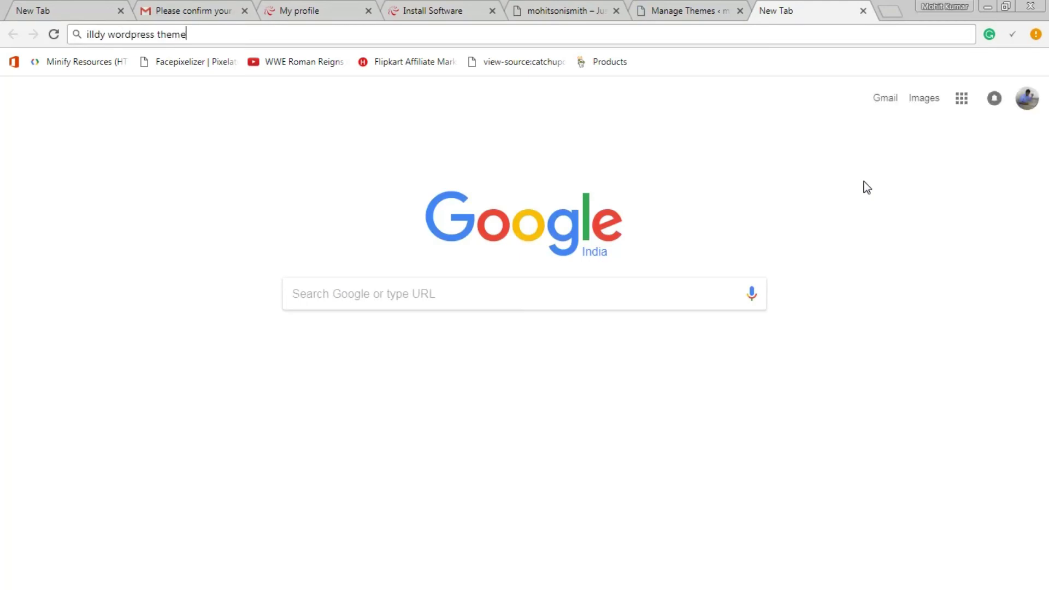
pyautogui.press('Return')
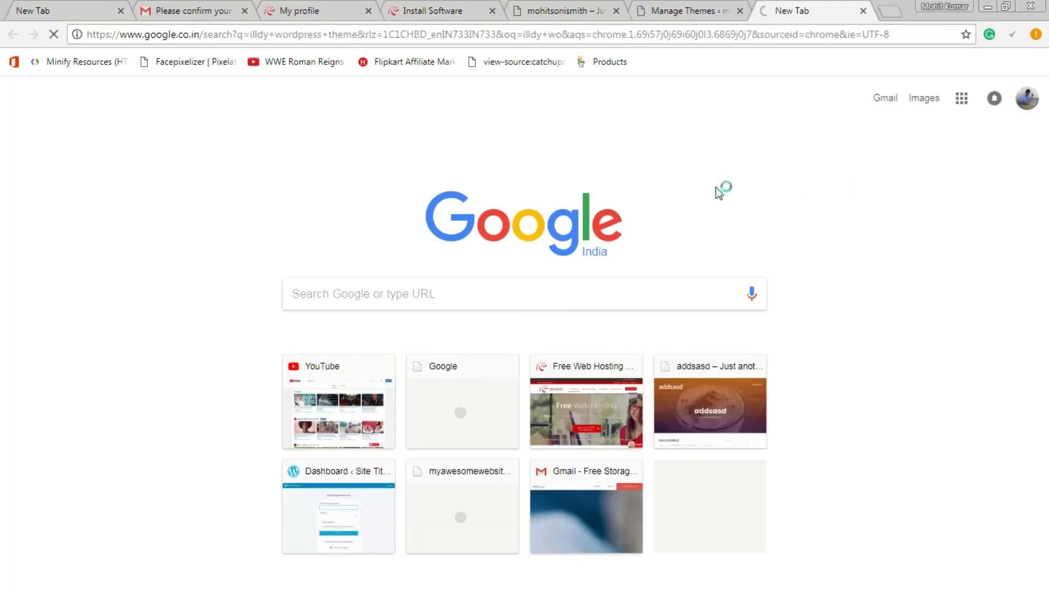
# - Go to Add New themes and browse the featured themes
pyautogui.click(683, 11)
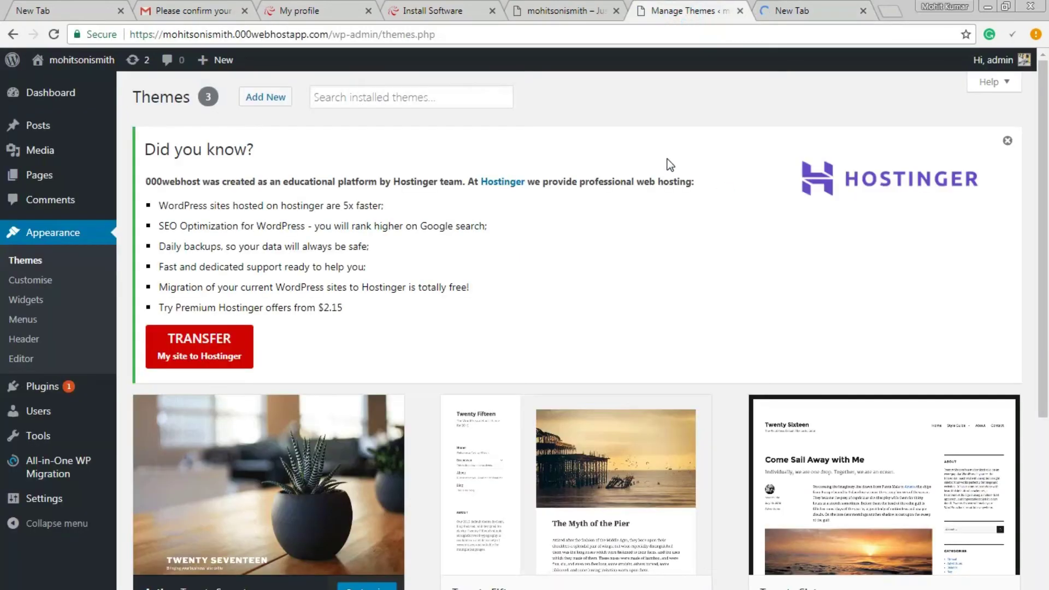
pyautogui.scroll(-5, 686, 243)
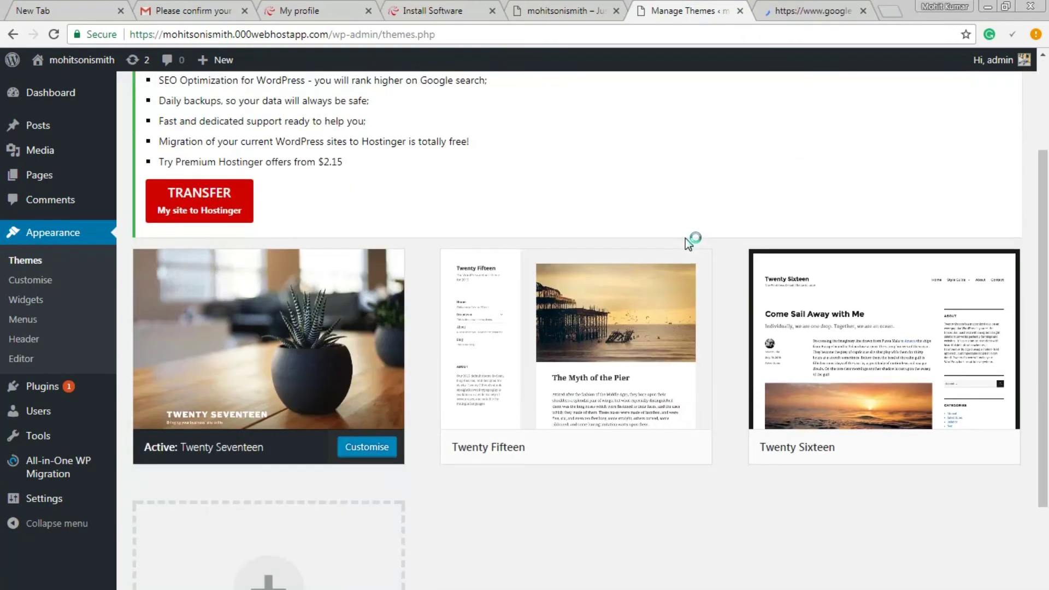
pyautogui.scroll(5, 685, 240)
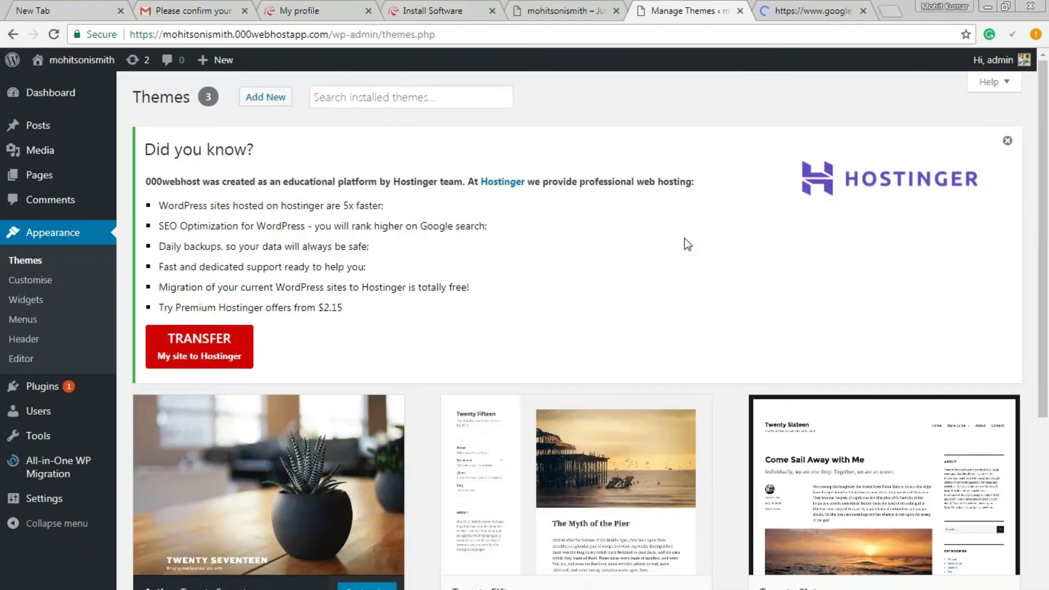
pyautogui.scroll(-5, 424, 317)
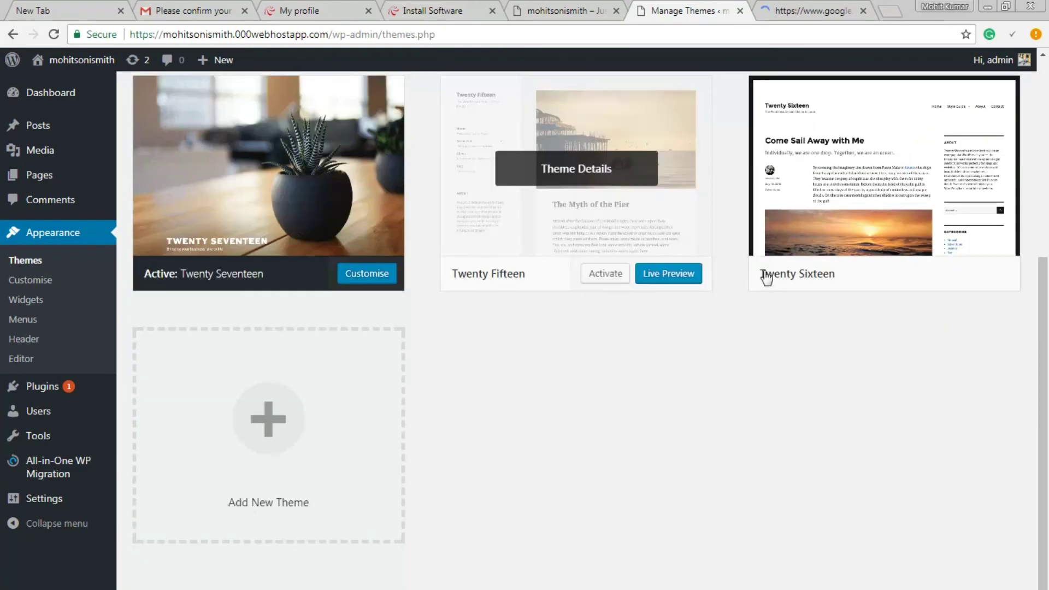
pyautogui.scroll(6, 381, 274)
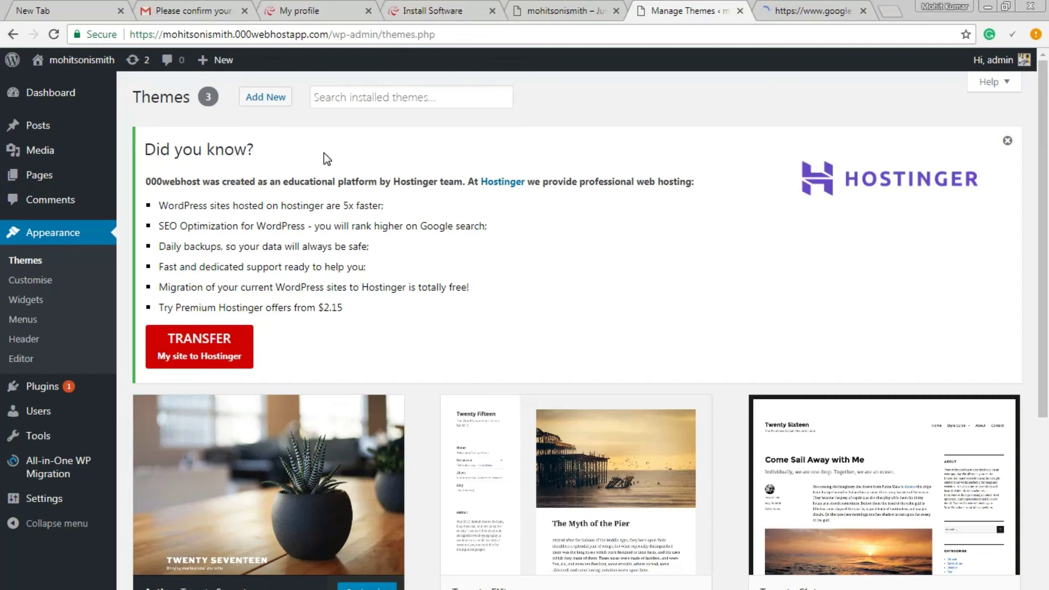
pyautogui.click(275, 103)
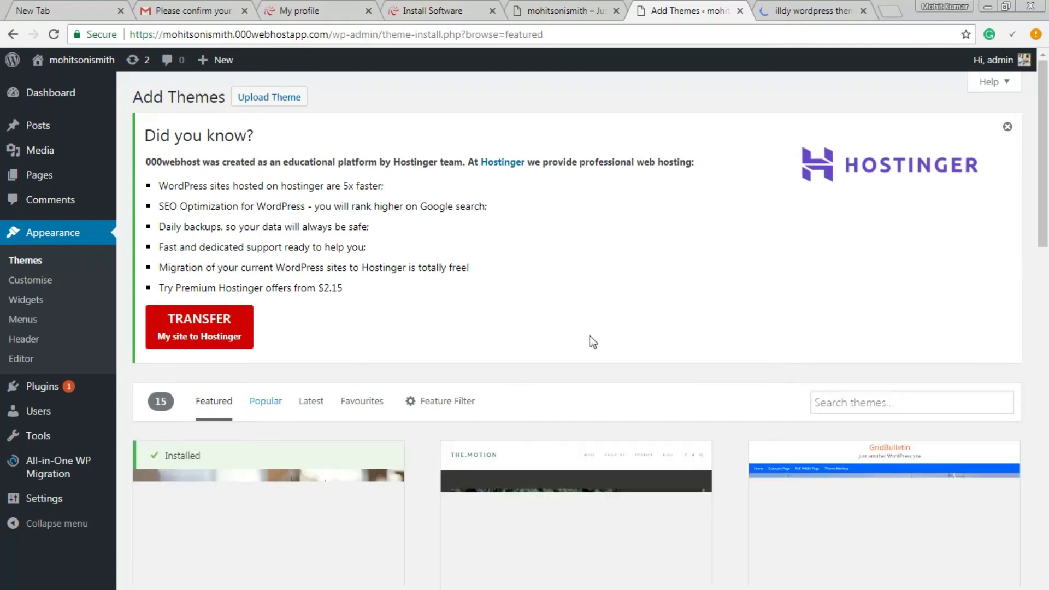
pyautogui.scroll(-4, 671, 331)
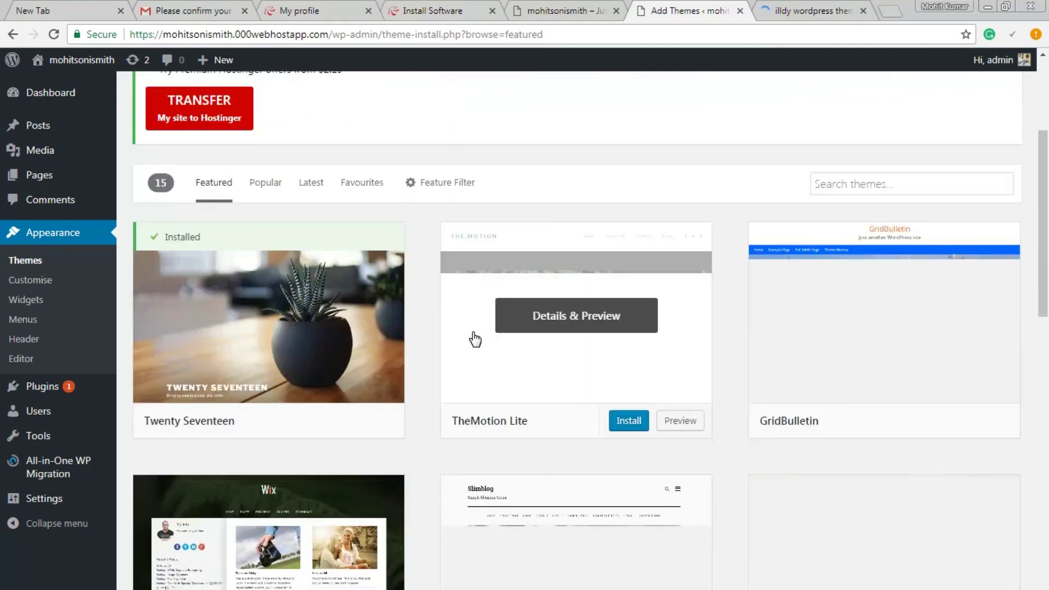
pyautogui.scroll(-7, 411, 349)
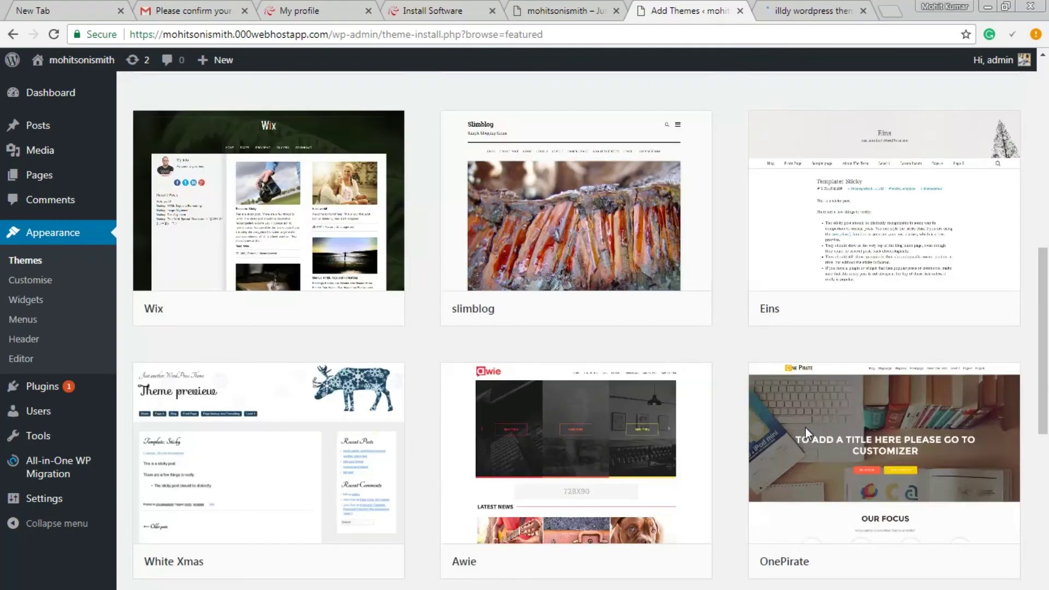
pyautogui.scroll(-4, 726, 437)
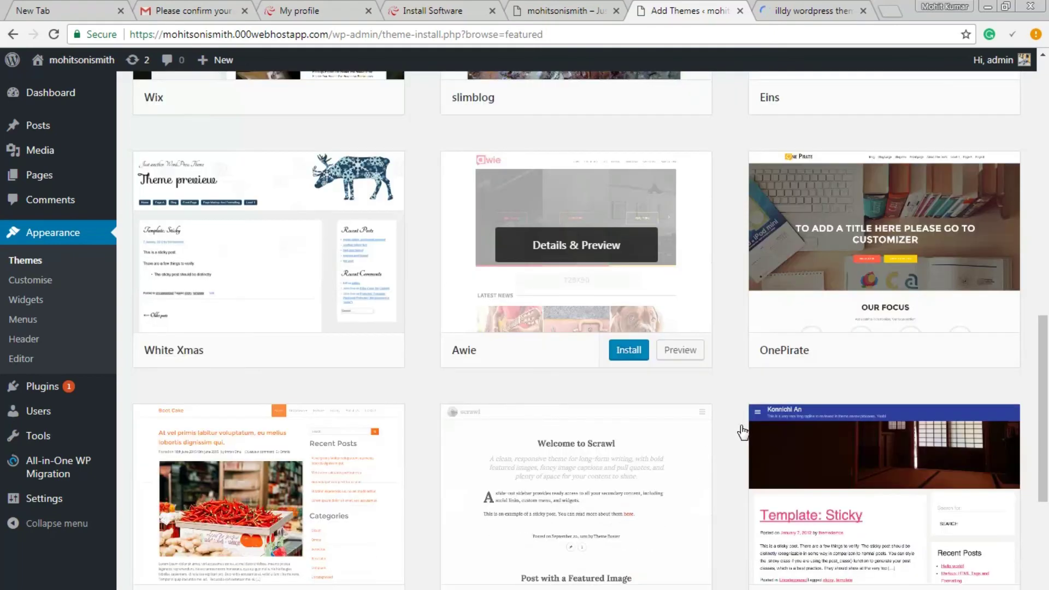
pyautogui.scroll(-1, 716, 437)
pyautogui.scroll(-3, 716, 432)
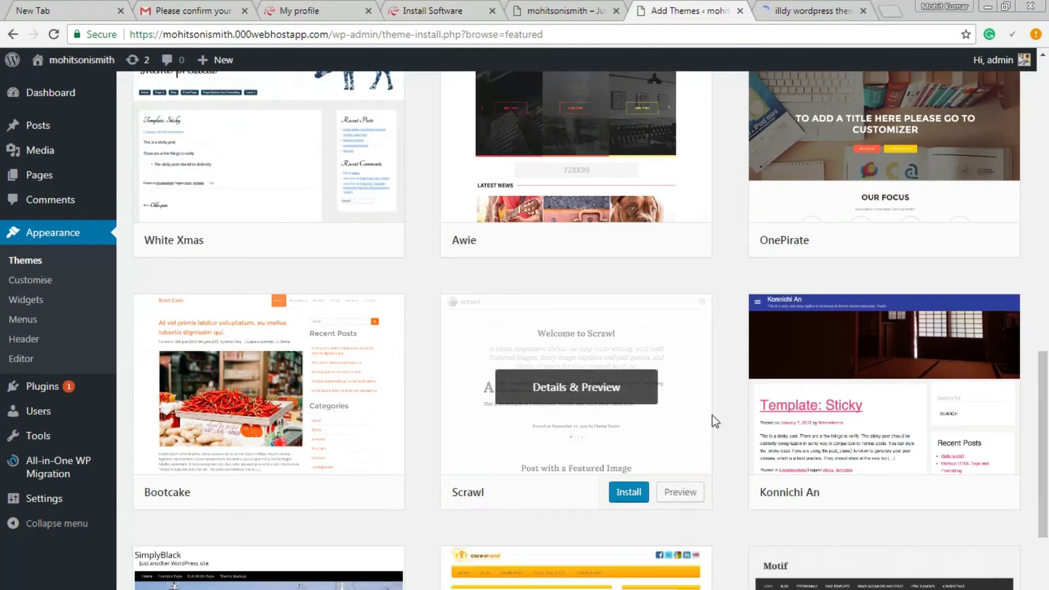
pyautogui.scroll(15, 718, 425)
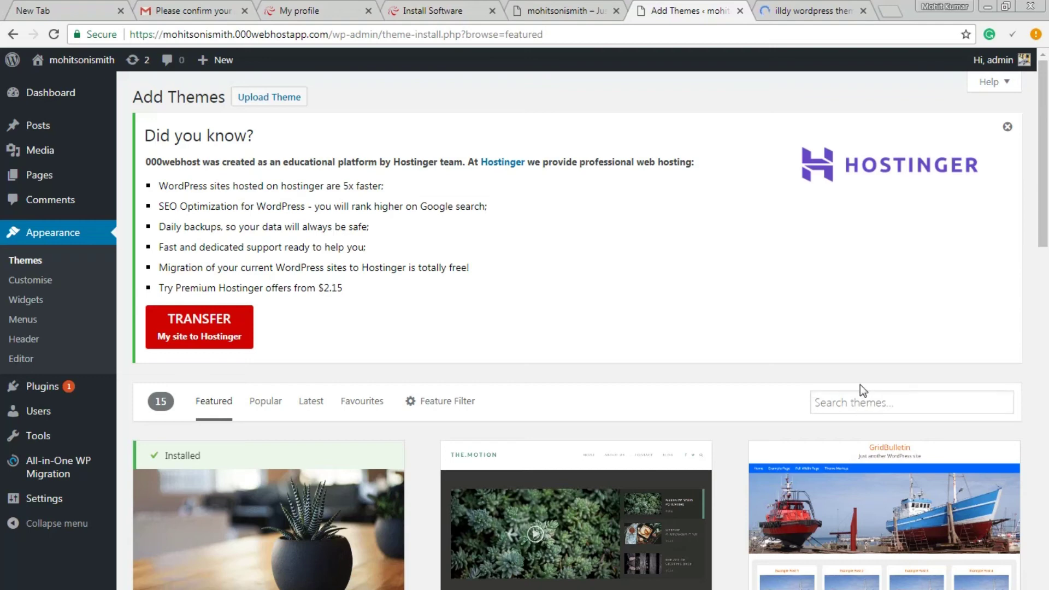
# - Search the theme directory for 'illdy', then switch to Popular themes
pyautogui.click(901, 395)
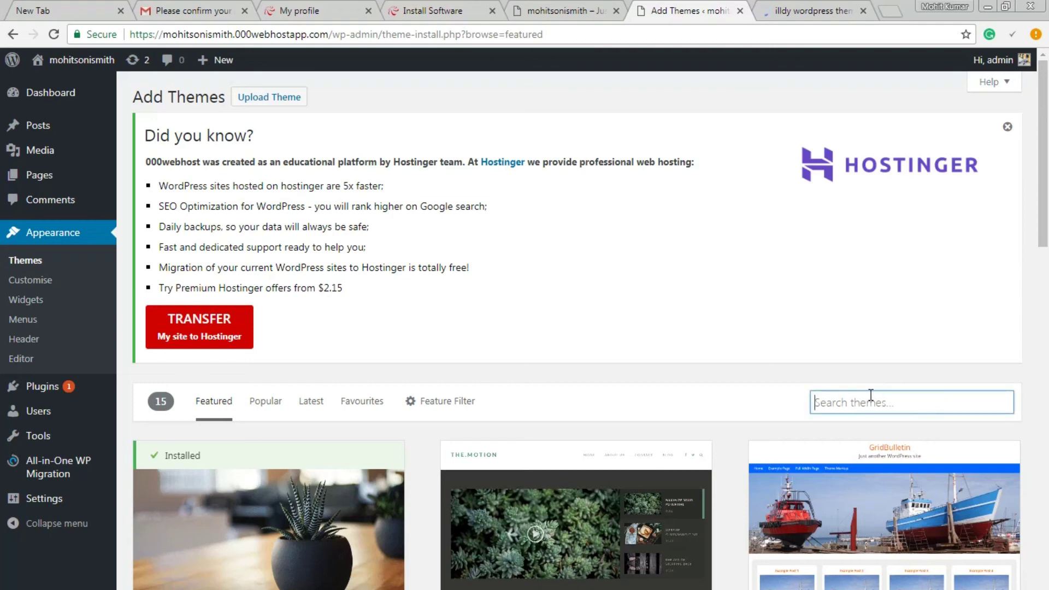
pyautogui.write('illdy')
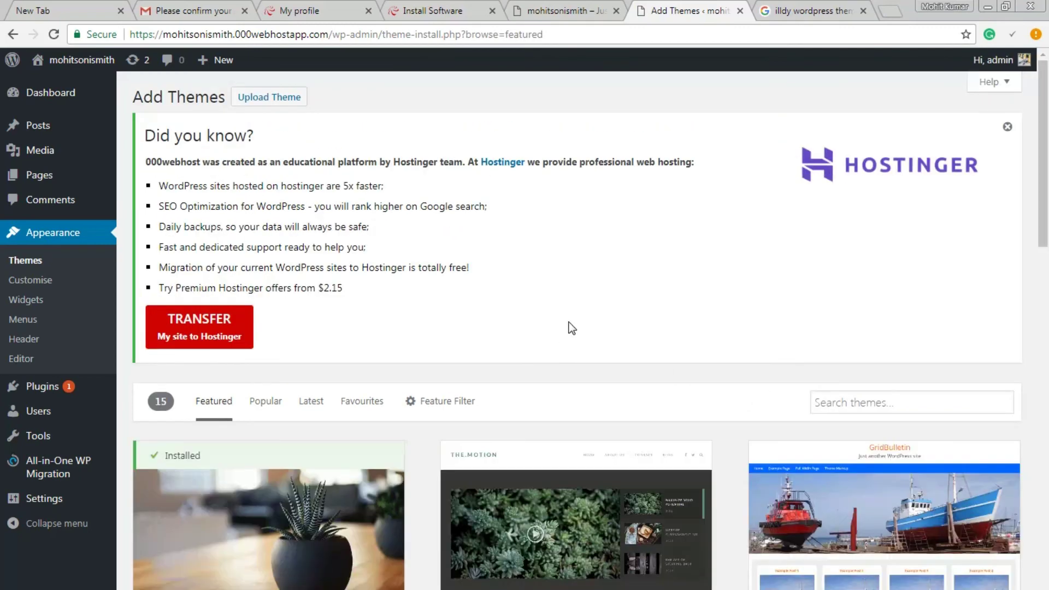
pyautogui.click(265, 402)
# - Copy 'illdy' from the Google query and paste it into the WordPress theme search
pyautogui.click(774, 7)
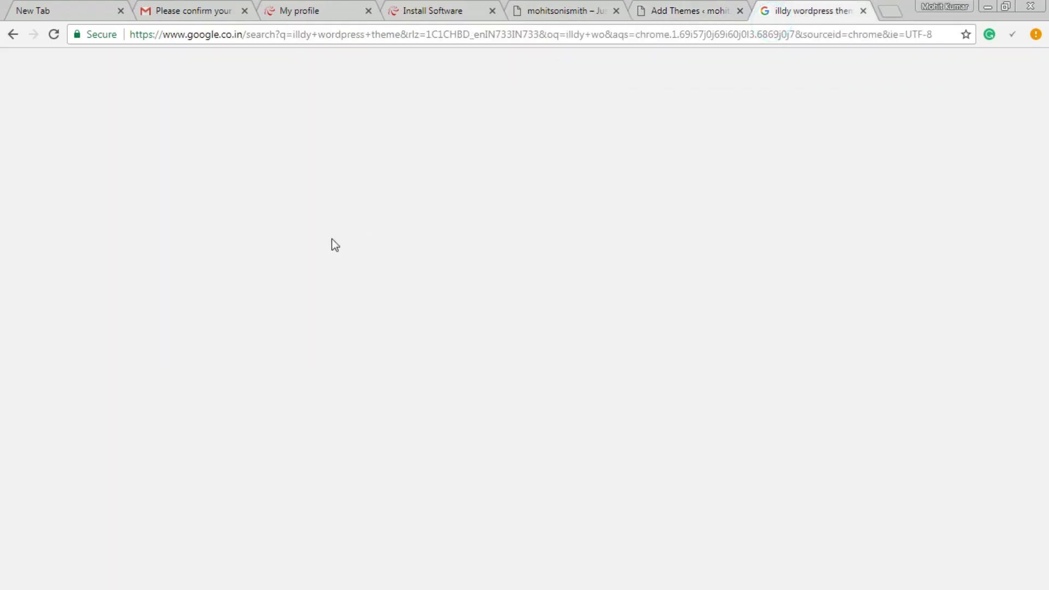
pyautogui.tripleClick(129, 82)
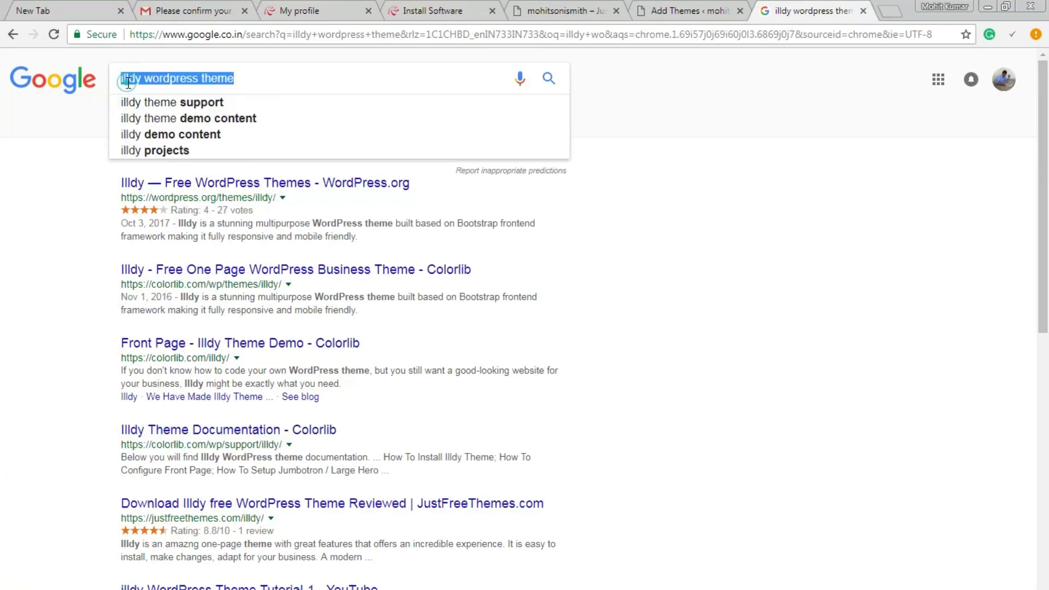
pyautogui.doubleClick(129, 81)
pyautogui.hotkey('ctrl', 'c')
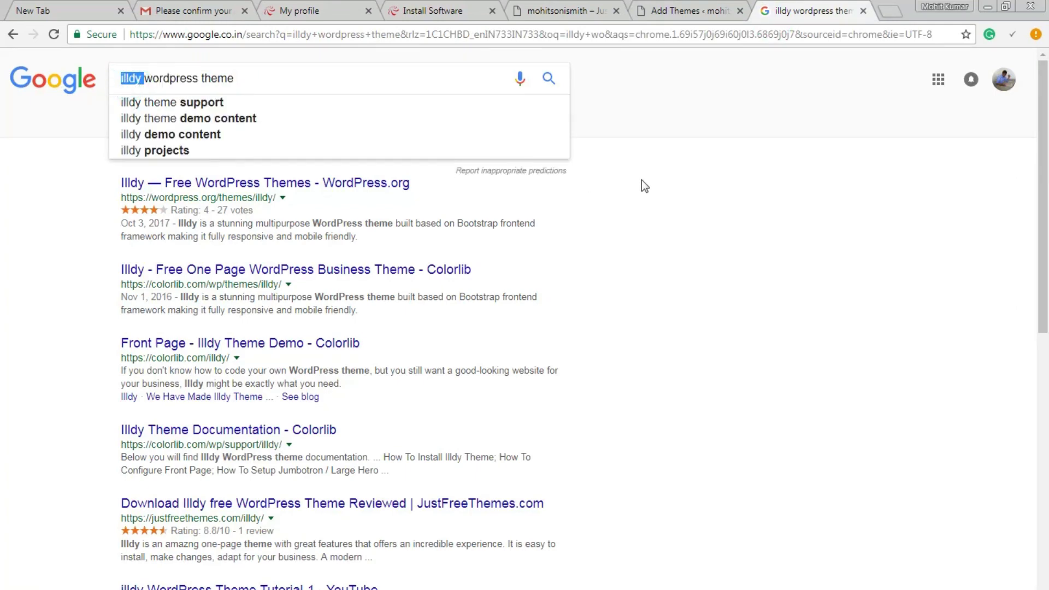
pyautogui.click(690, 6)
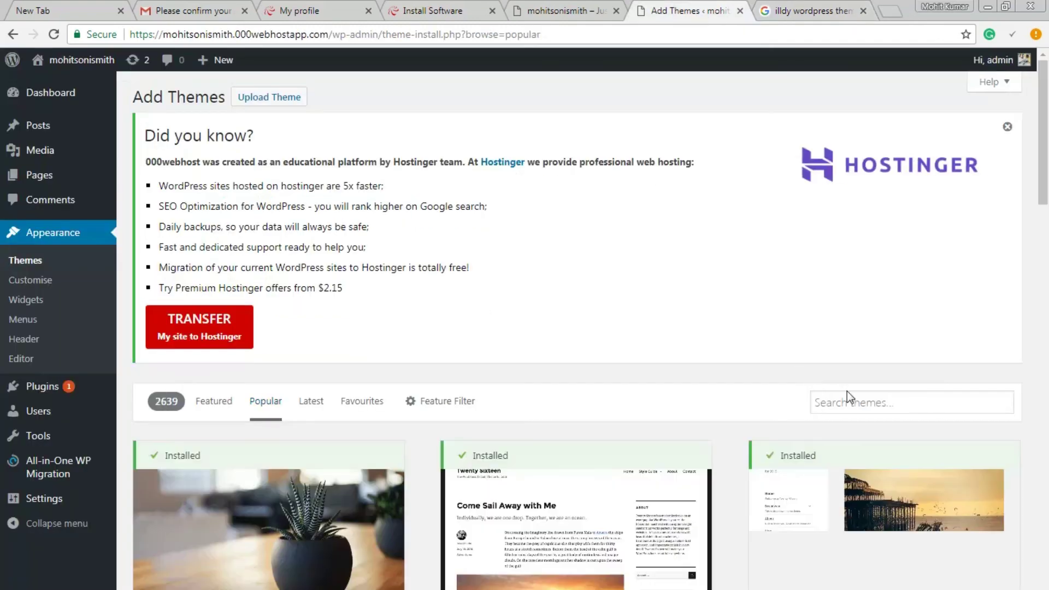
pyautogui.click(823, 402)
pyautogui.hotkey('ctrl', 'v')
pyautogui.press('BackSpace')
pyautogui.click(702, 268)
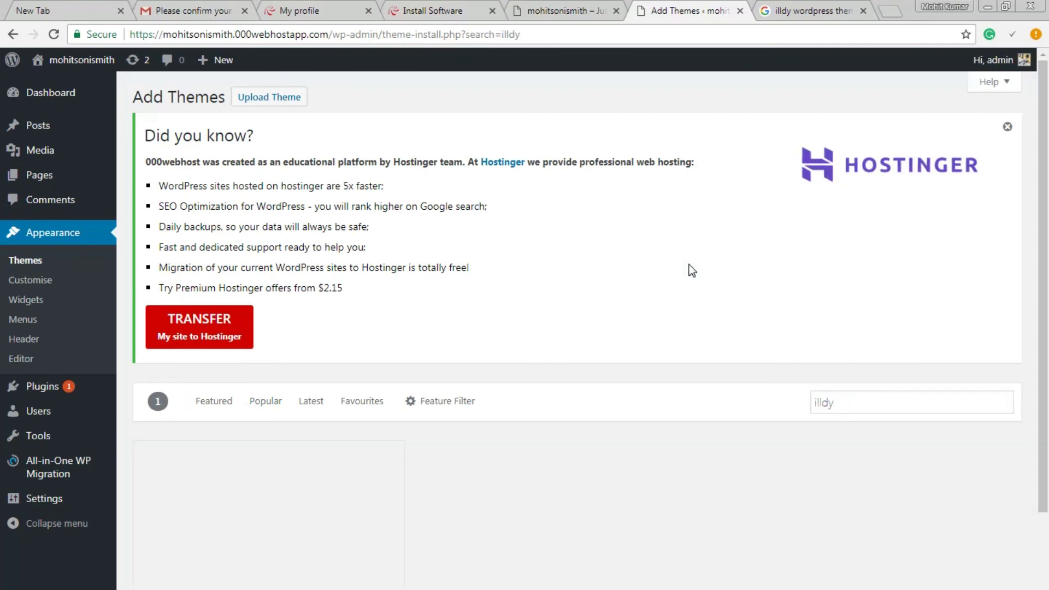
# - Install the Illdy theme and open Illdy's WordPress.org theme page
pyautogui.scroll(-3, 376, 433)
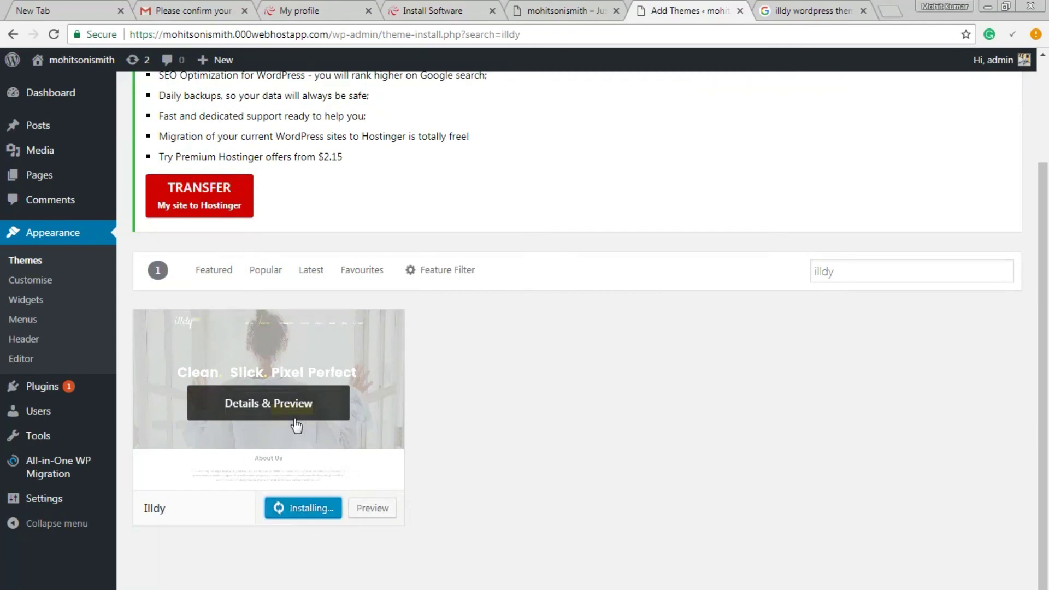
pyautogui.click(819, 11)
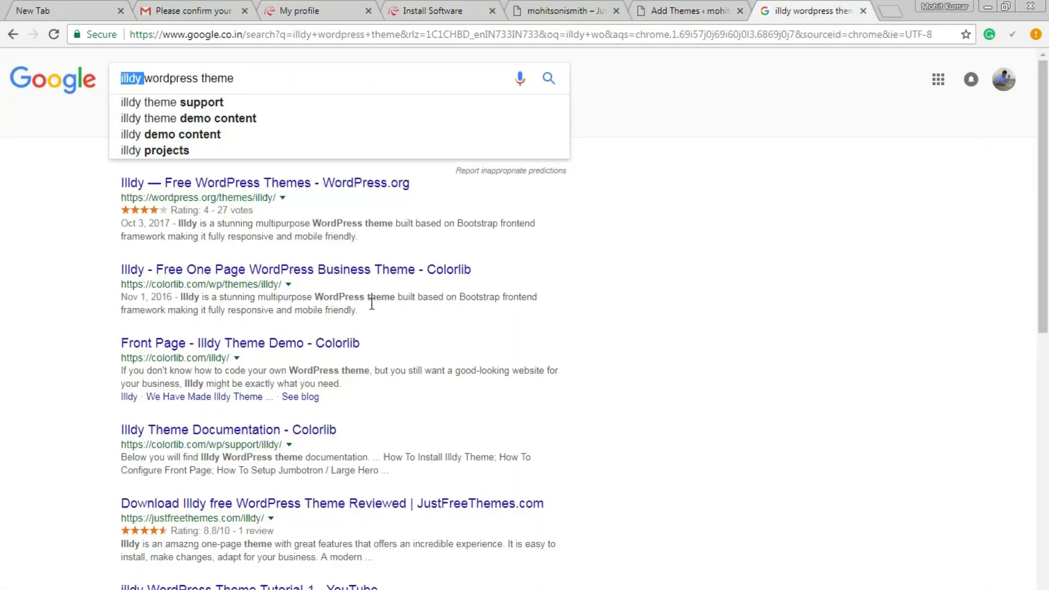
pyautogui.click(322, 183)
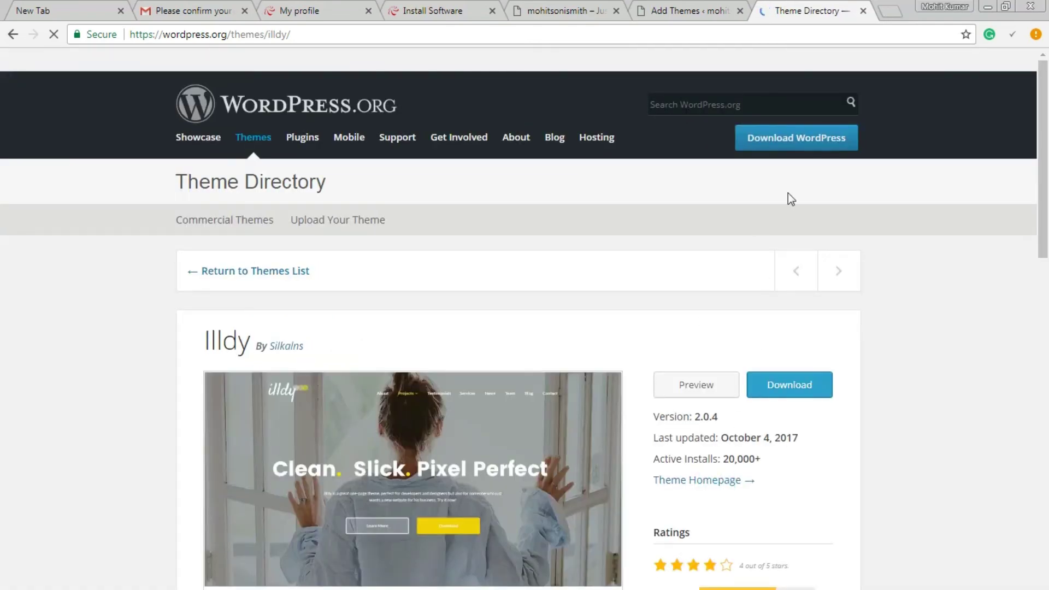
# - Activate the installed Illdy theme, then scroll the Colorlib Illdy page down to its Demo link
pyautogui.click(684, 11)
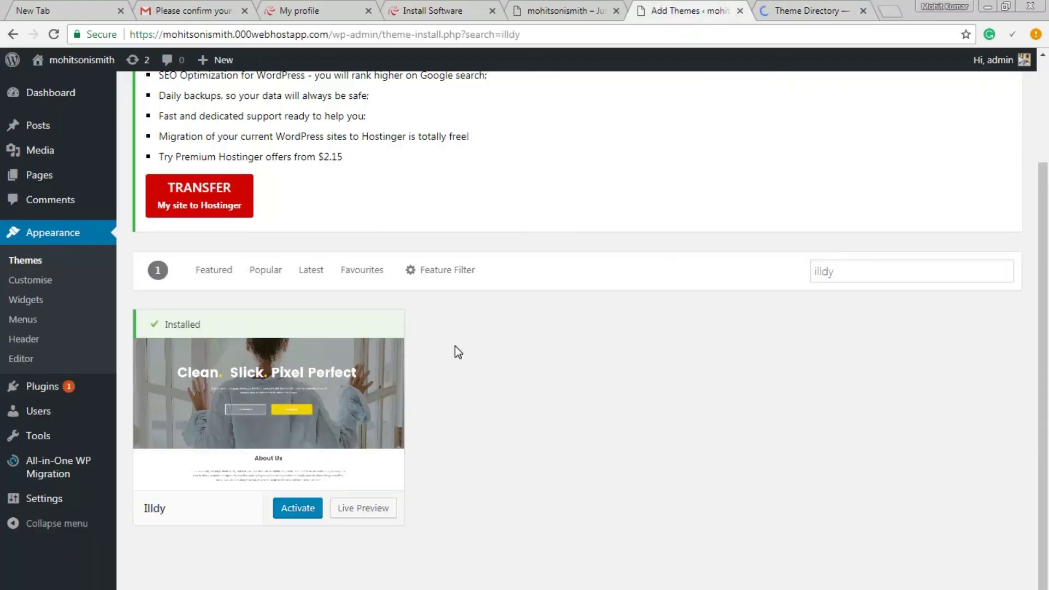
pyautogui.click(299, 513)
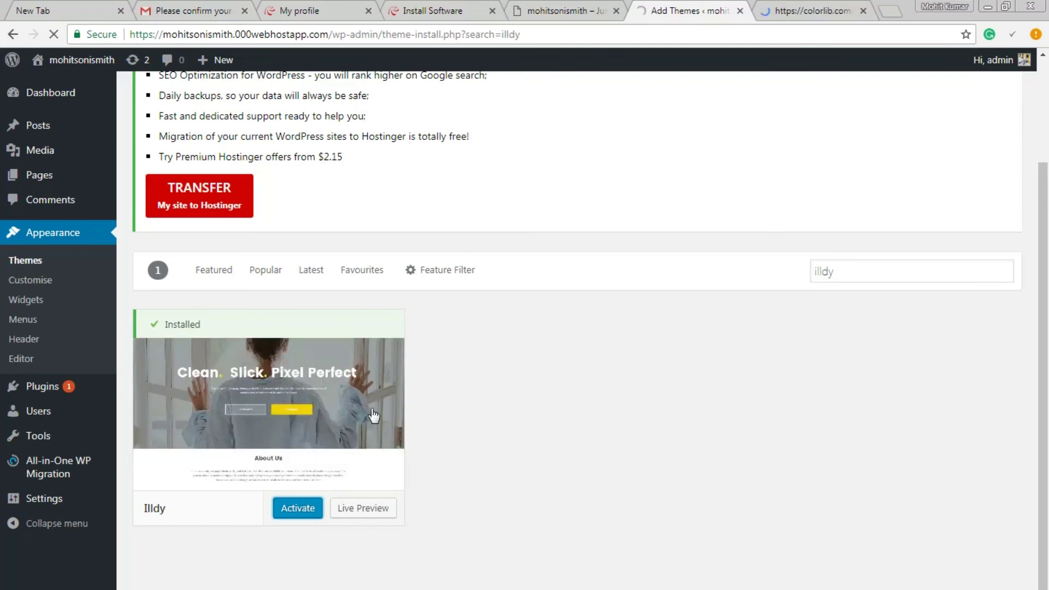
pyautogui.click(792, 4)
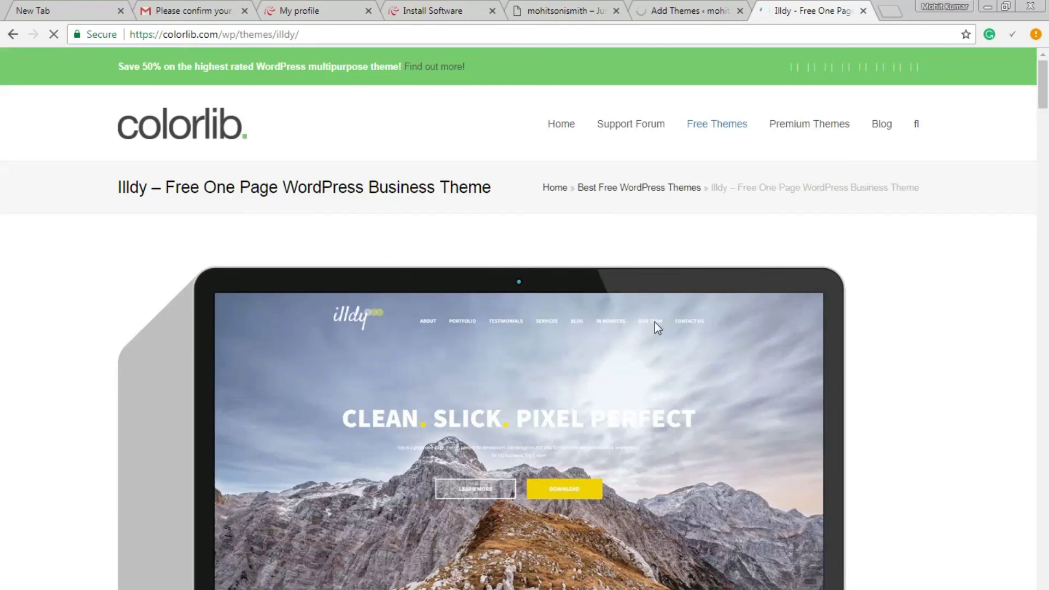
pyautogui.scroll(-5, 653, 325)
pyautogui.scroll(-6, 492, 350)
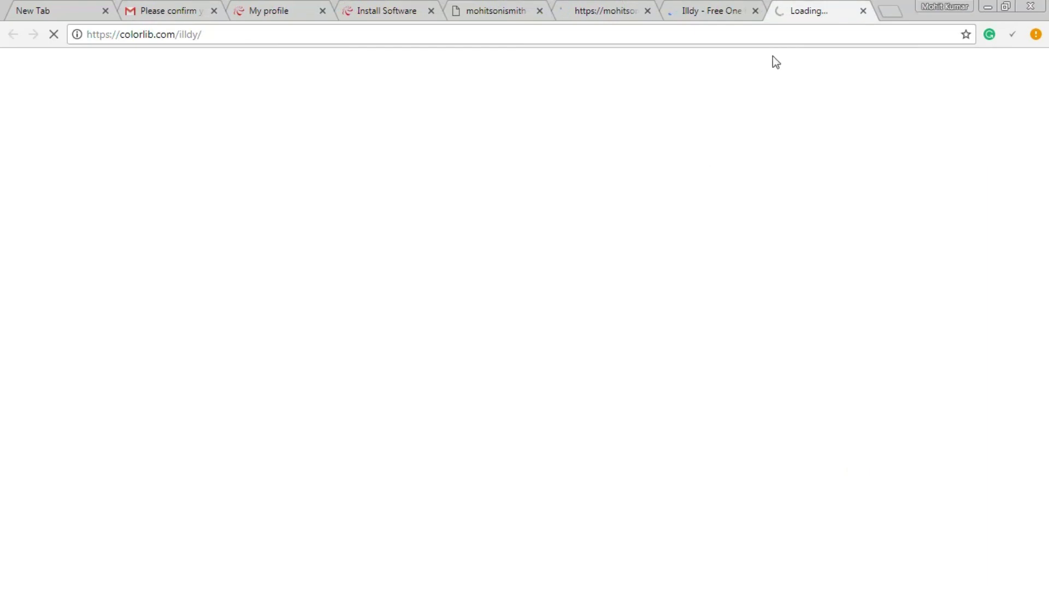
# - Close the Illdy product page, scroll through the full Illdy demo, then go back to WordPress Themes
pyautogui.click(755, 11)
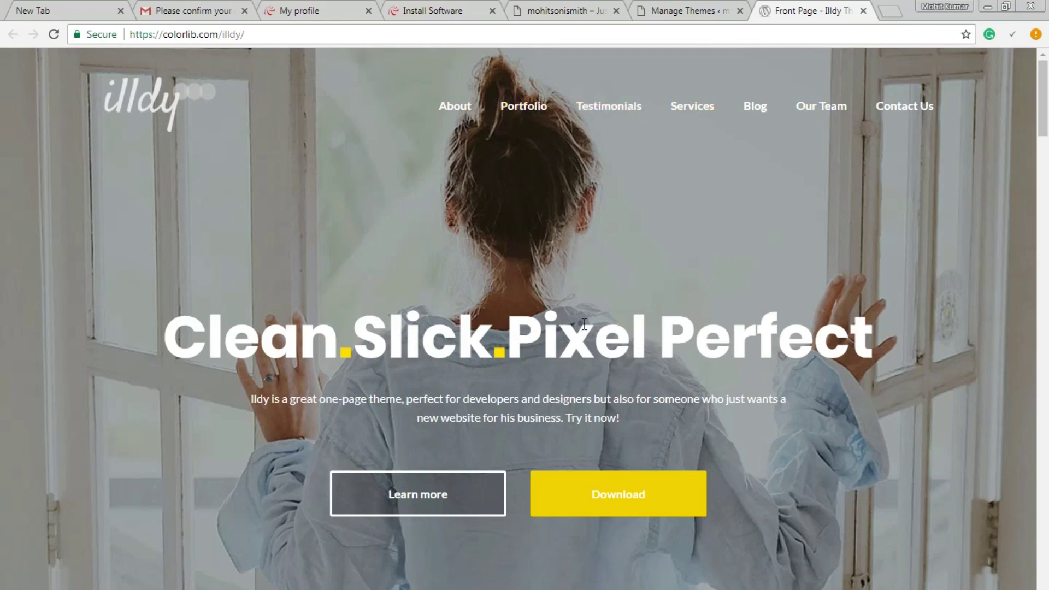
pyautogui.scroll(-1, 237, 313)
pyautogui.scroll(-8, 237, 313)
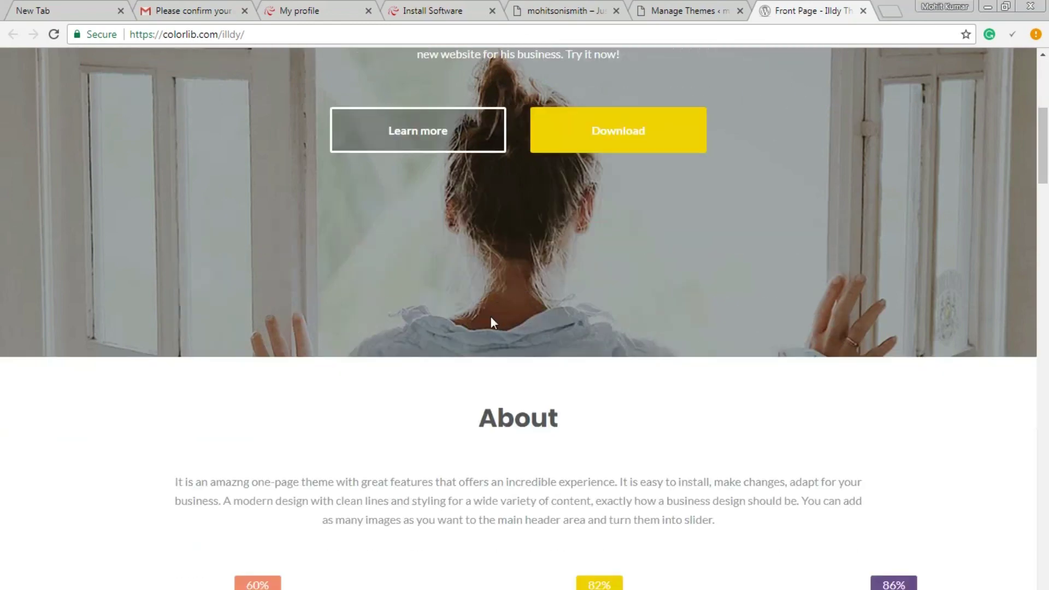
pyautogui.scroll(-10, 534, 320)
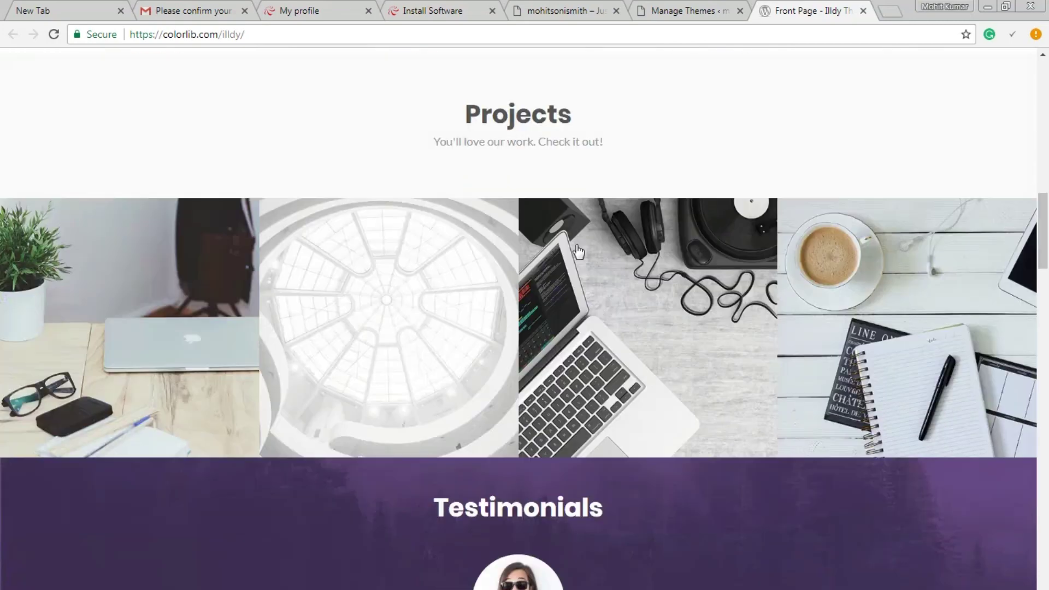
pyautogui.scroll(-12, 475, 298)
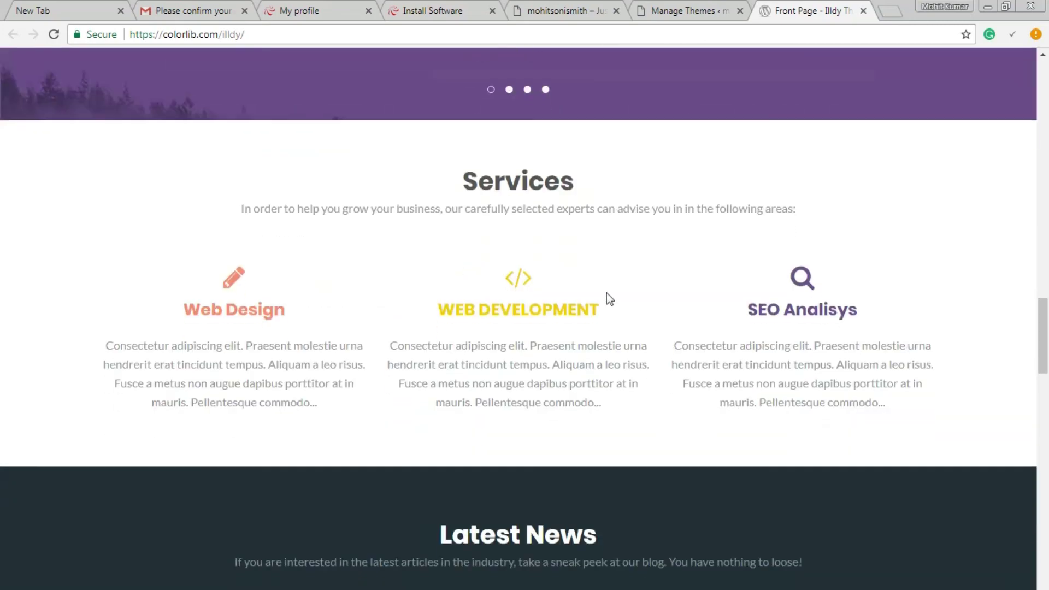
pyautogui.scroll(-15, 607, 293)
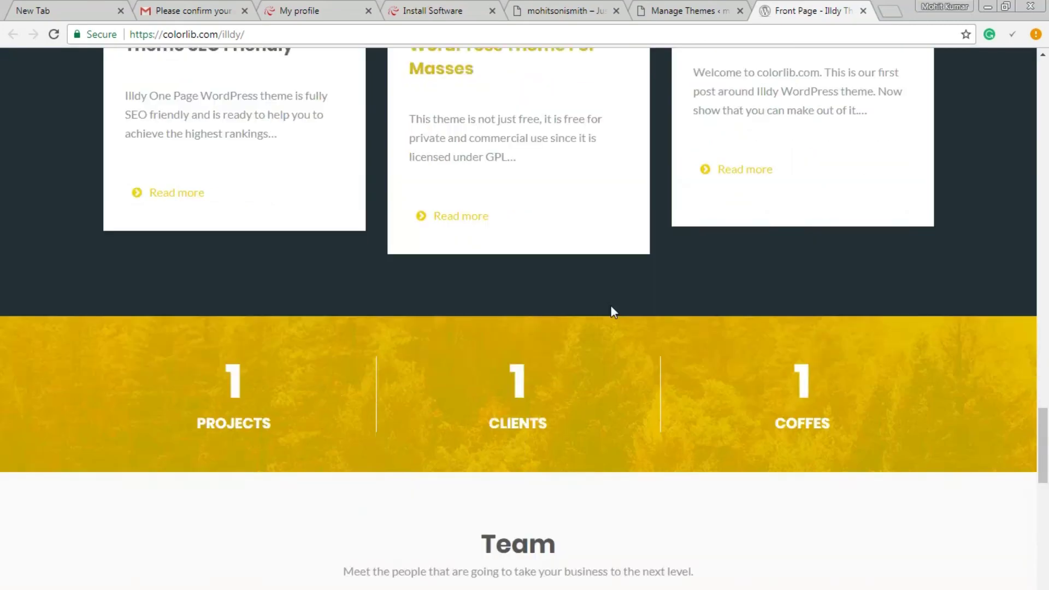
pyautogui.scroll(-14, 611, 306)
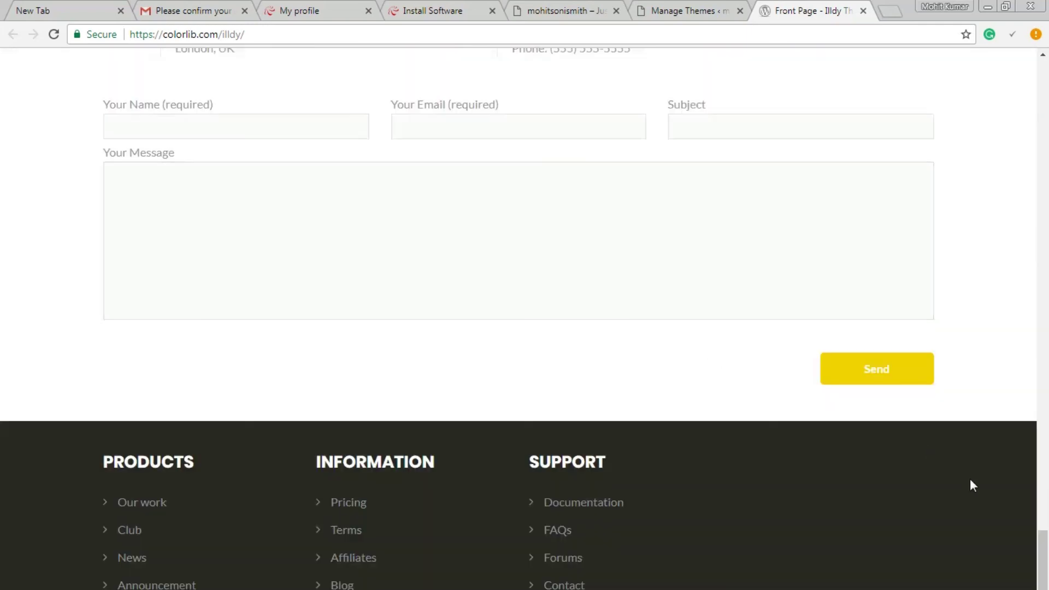
pyautogui.scroll(20, 925, 437)
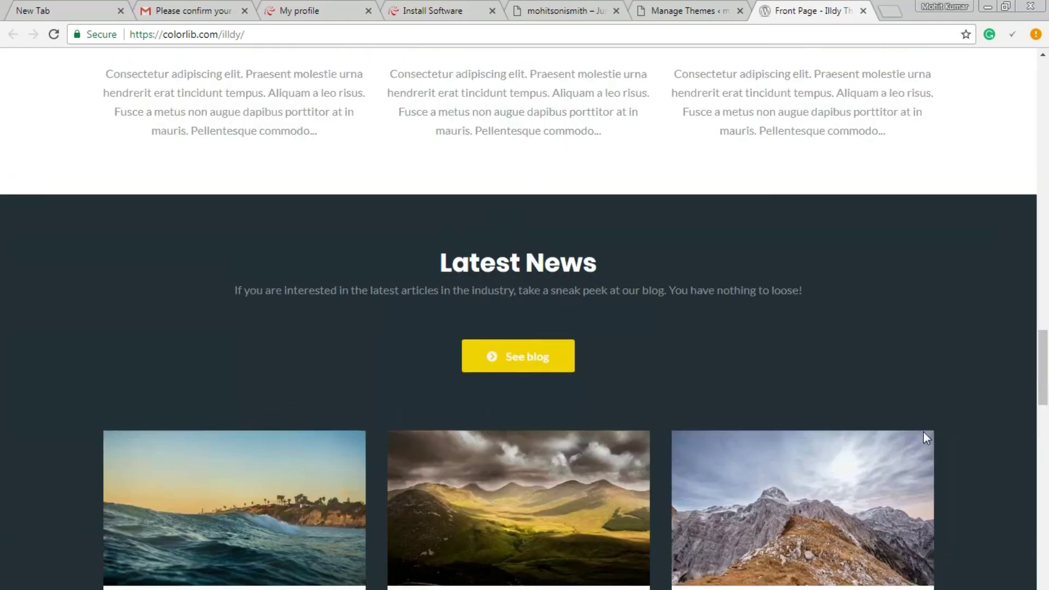
pyautogui.scroll(12, 644, 404)
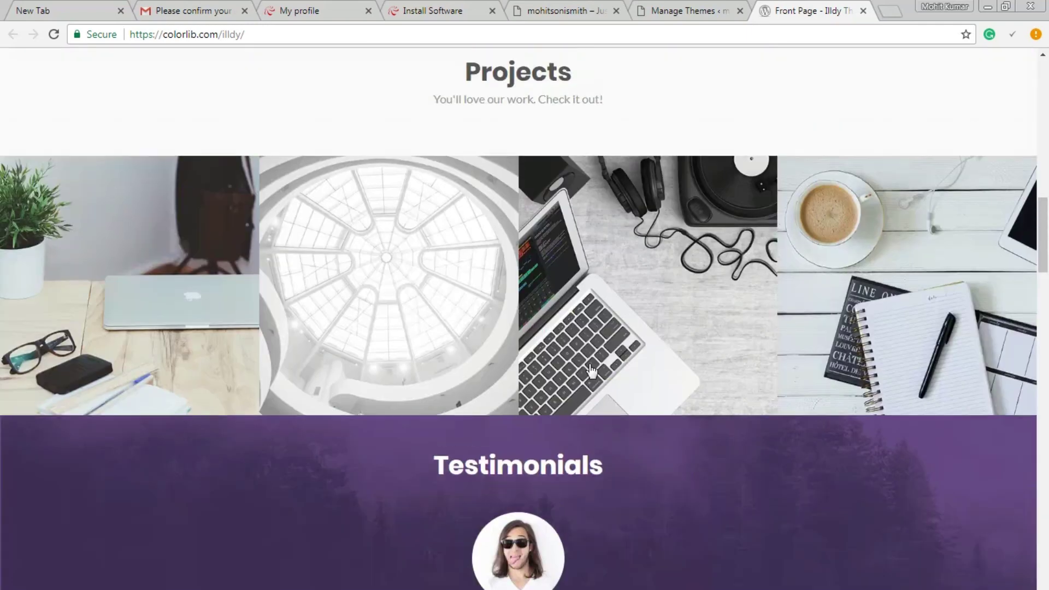
pyautogui.scroll(8, 652, 343)
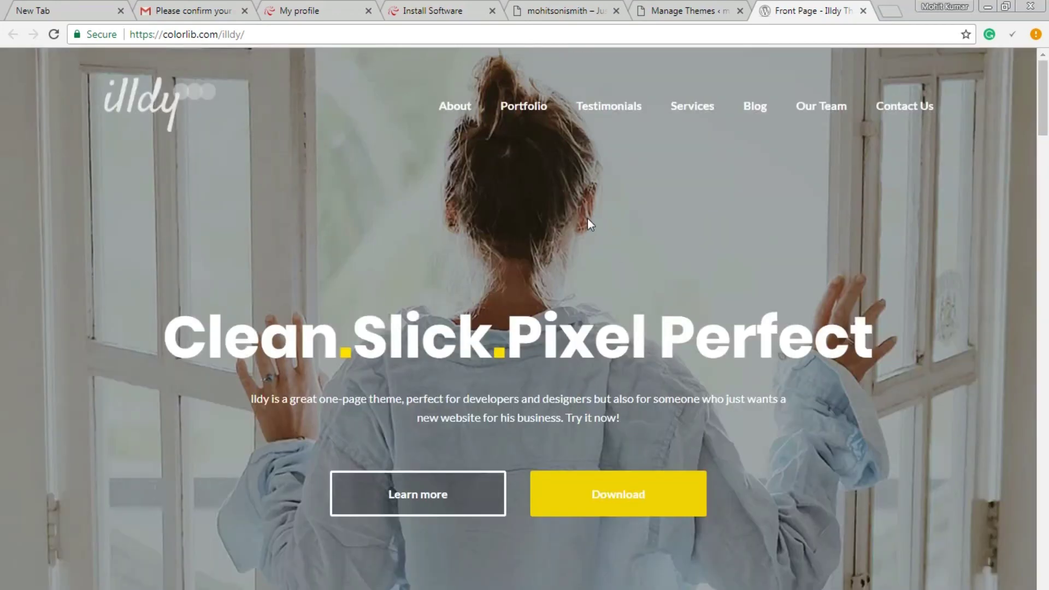
pyautogui.click(684, 7)
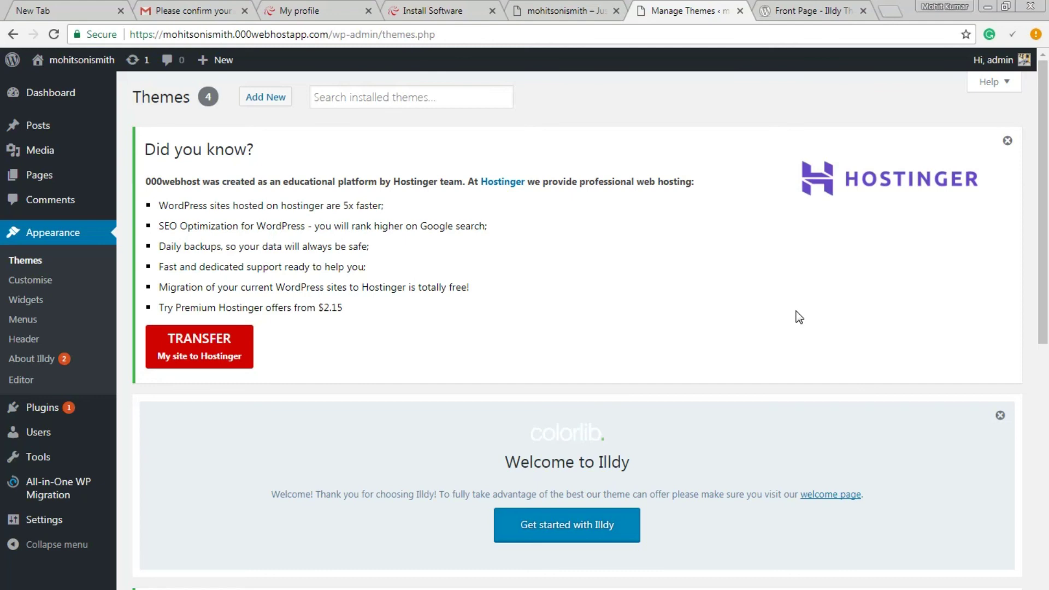
# - Reload the mohitsonismith front page so it shows the Illdy coffee-cup header and Hello World! post
pyautogui.click(600, 4)
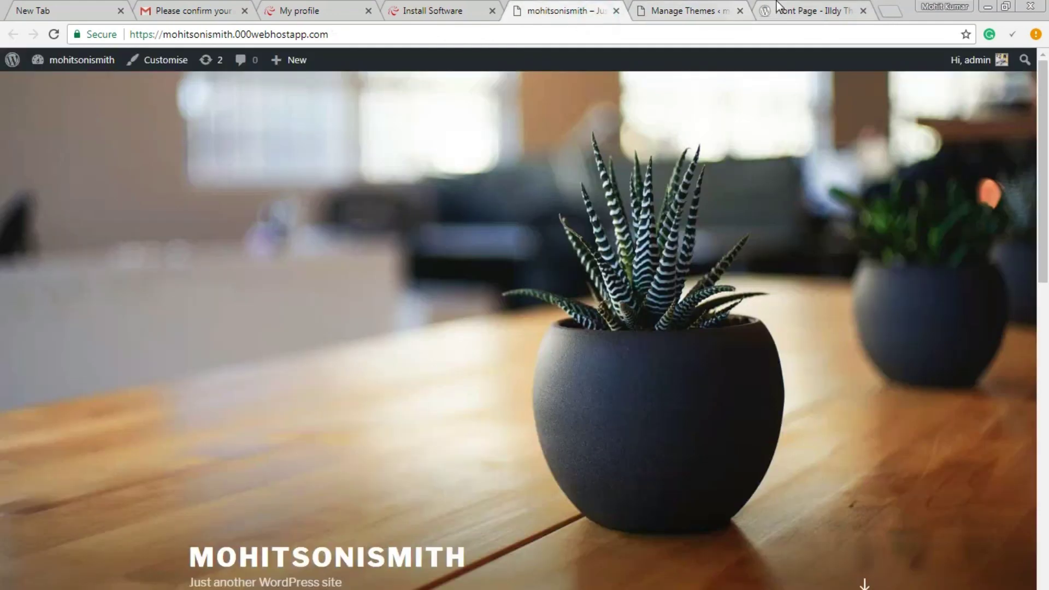
pyautogui.click(776, 8)
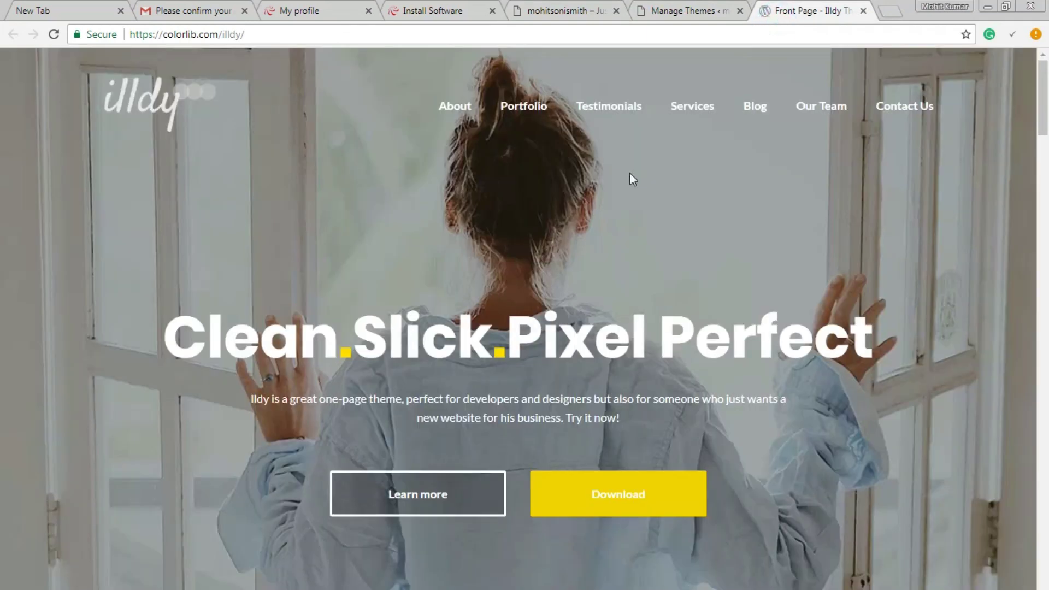
pyautogui.click(578, 9)
pyautogui.click(54, 34)
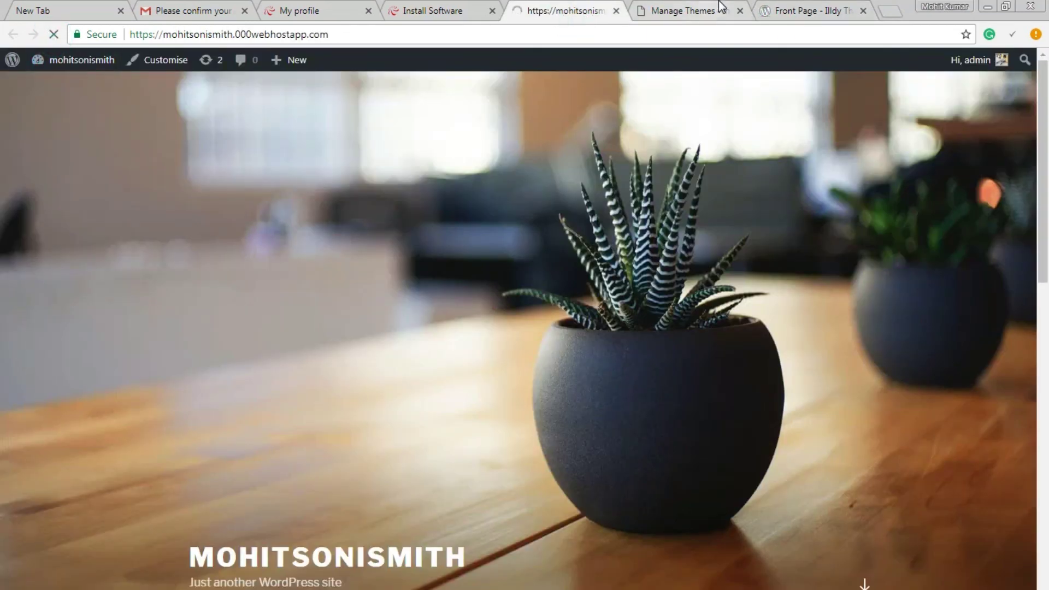
pyautogui.click(796, 20)
pyautogui.click(690, 11)
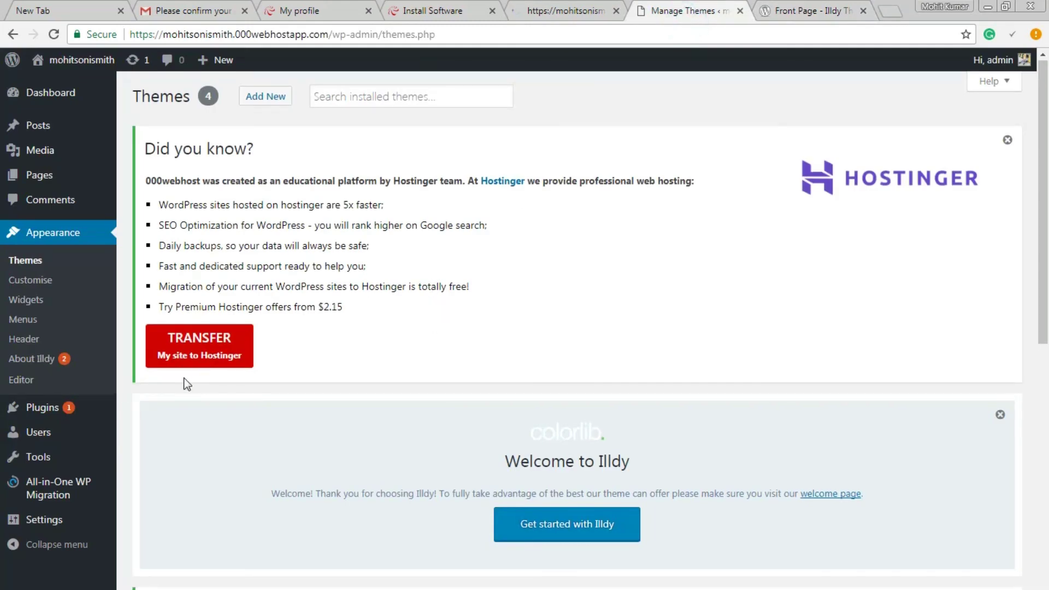
pyautogui.click(556, 6)
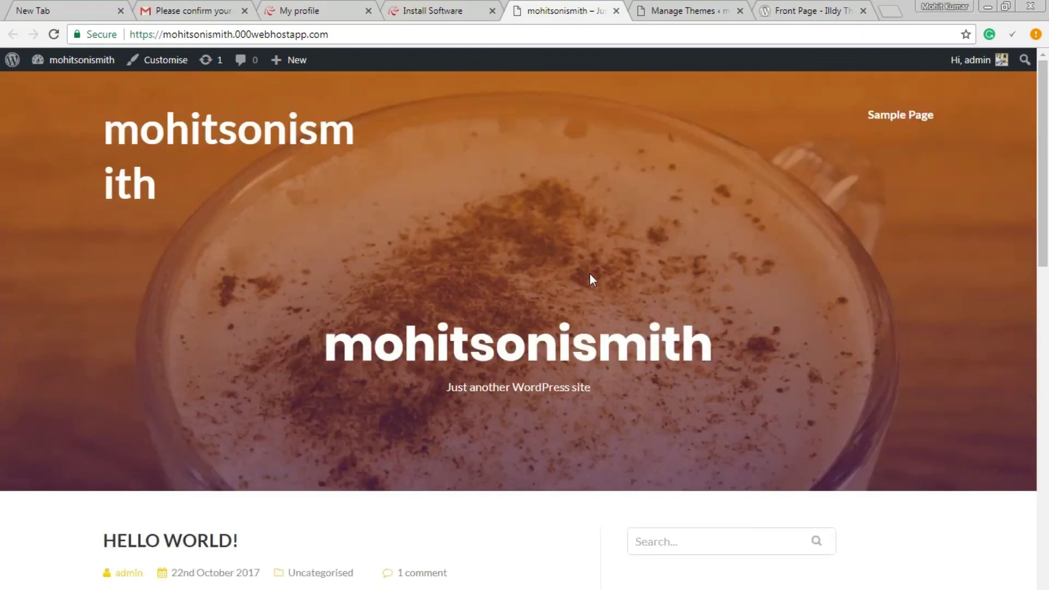
# - Scroll the site's new Illdy front page, then scroll through the Colorlib Illdy demo for comparison
pyautogui.scroll(-15, 590, 279)
pyautogui.scroll(15, 595, 283)
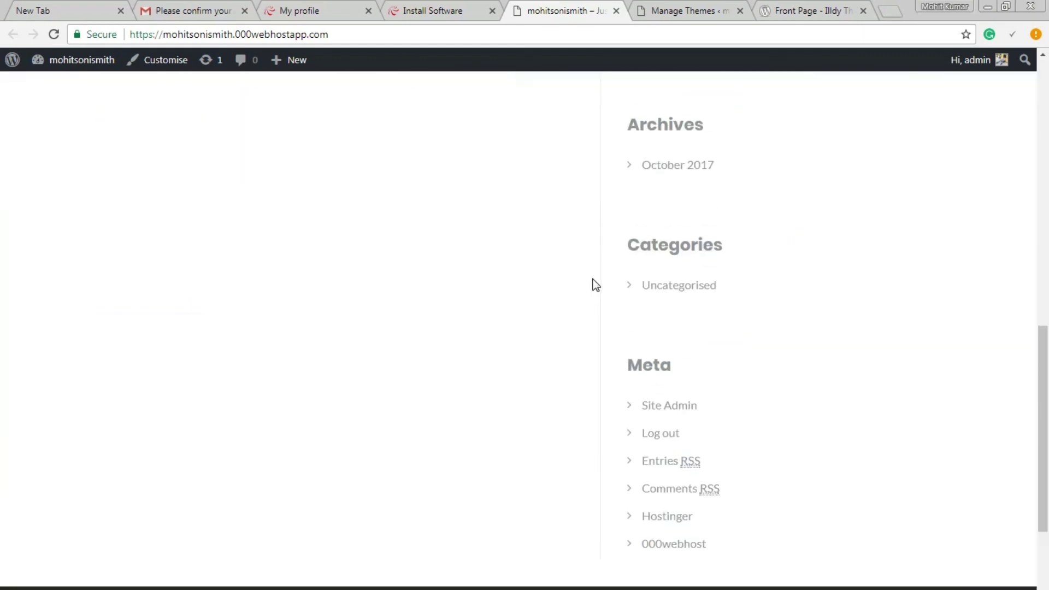
pyautogui.click(812, 10)
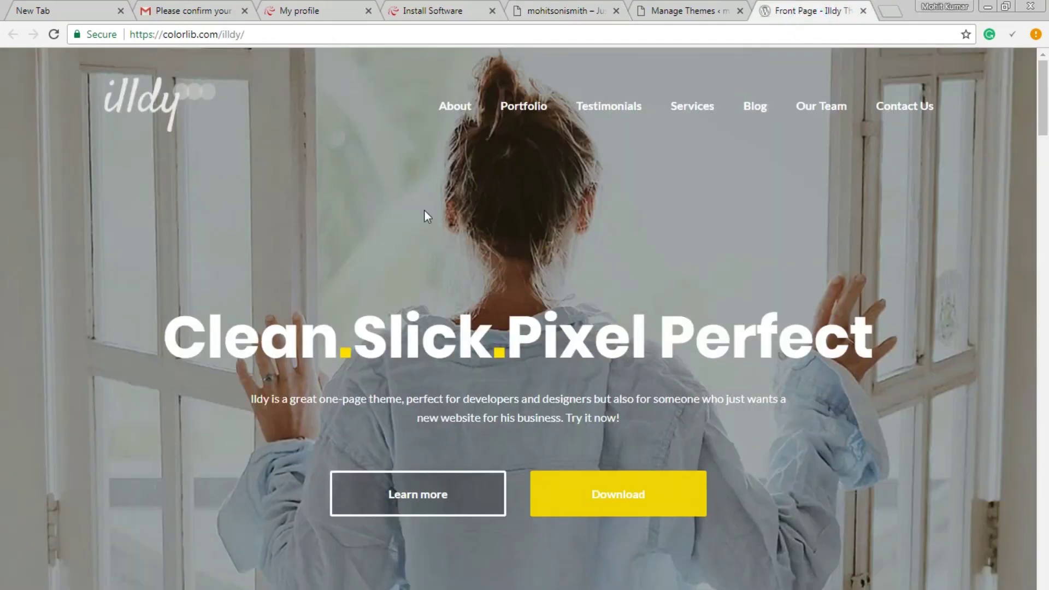
pyautogui.scroll(-10, 443, 247)
pyautogui.scroll(-7, 481, 240)
pyautogui.scroll(4, 510, 250)
pyautogui.scroll(12, 558, 236)
# - Recheck the site's front page against the demo, ending with the Illdy demo displayed
pyautogui.click(568, 9)
pyautogui.scroll(-7, 314, 278)
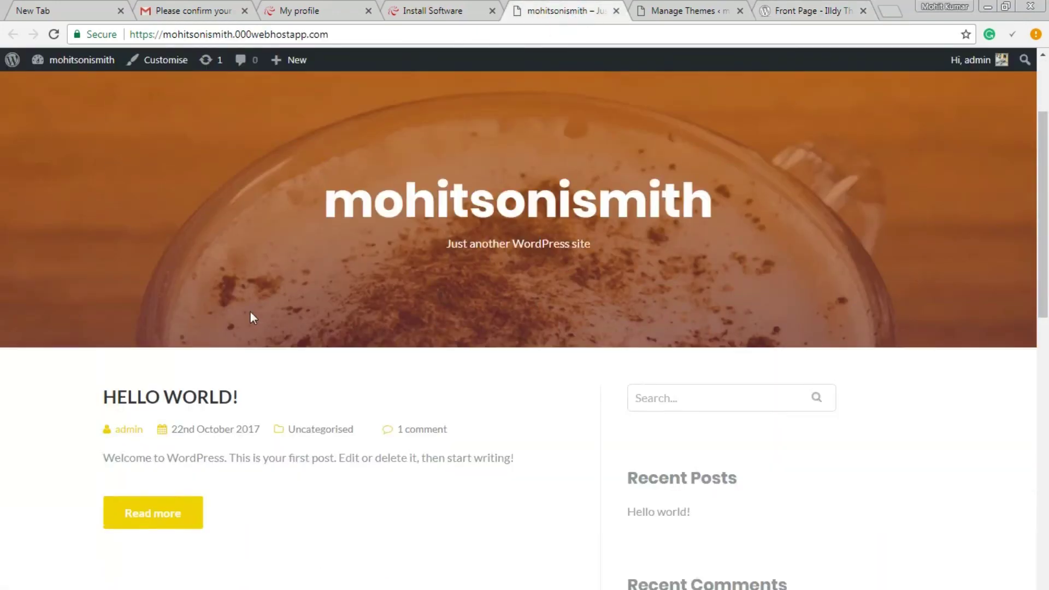
pyautogui.scroll(6, 539, 234)
pyautogui.click(812, 6)
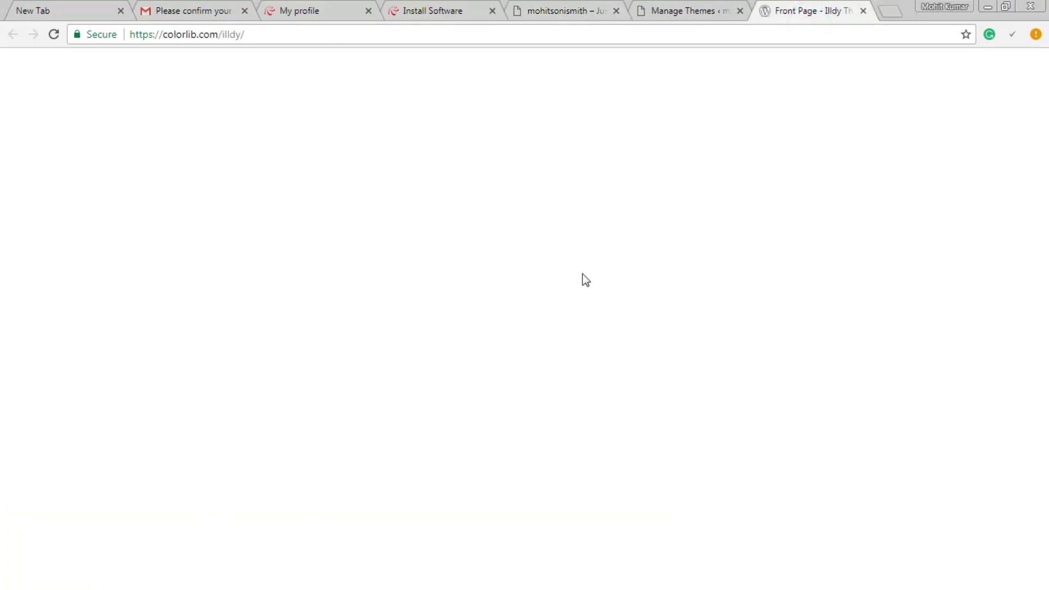
pyautogui.scroll(-6, 456, 312)
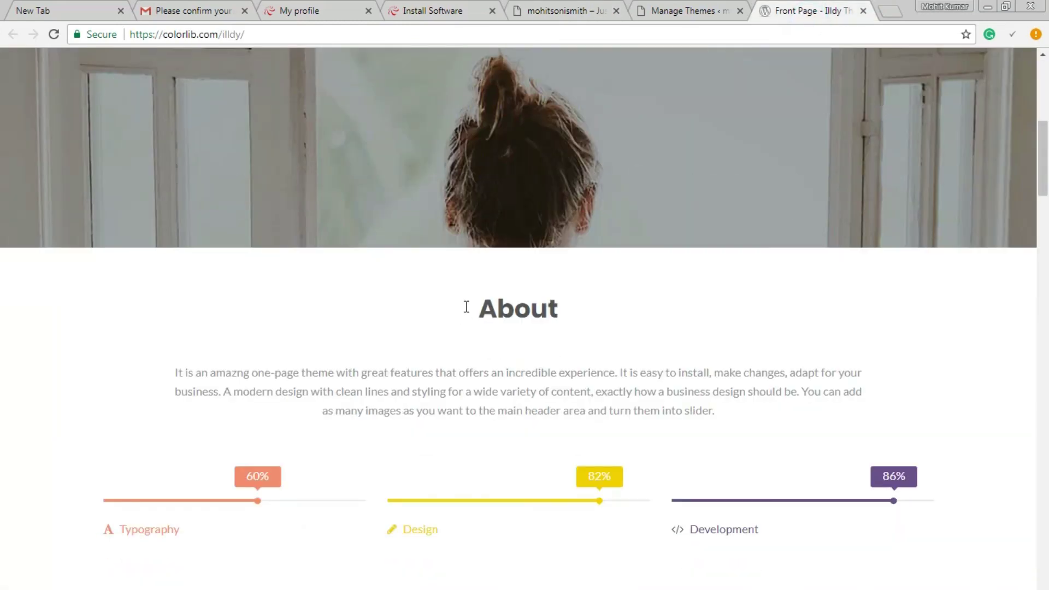
pyautogui.scroll(6, 473, 309)
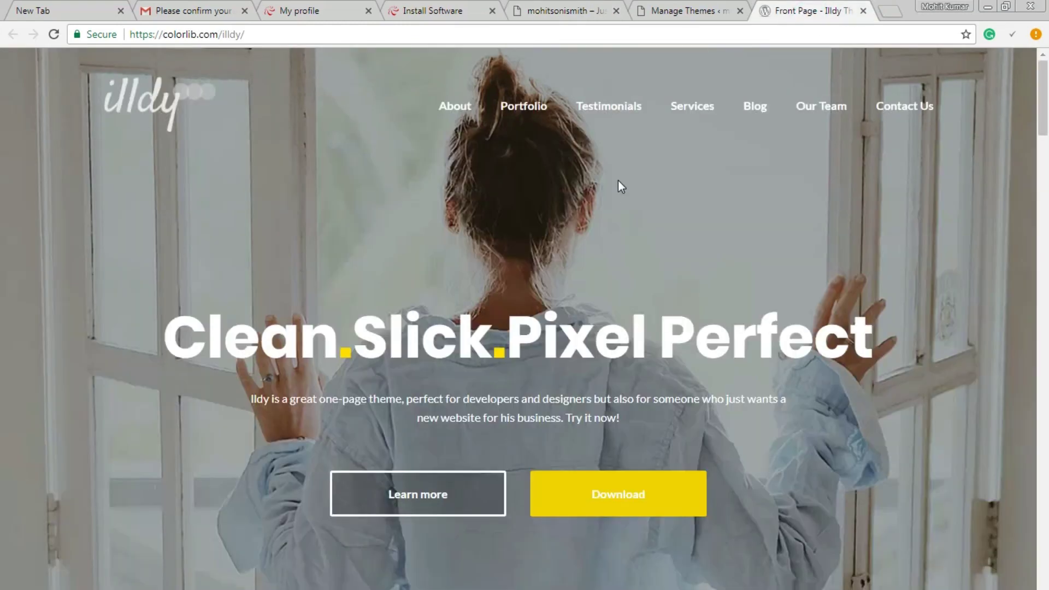